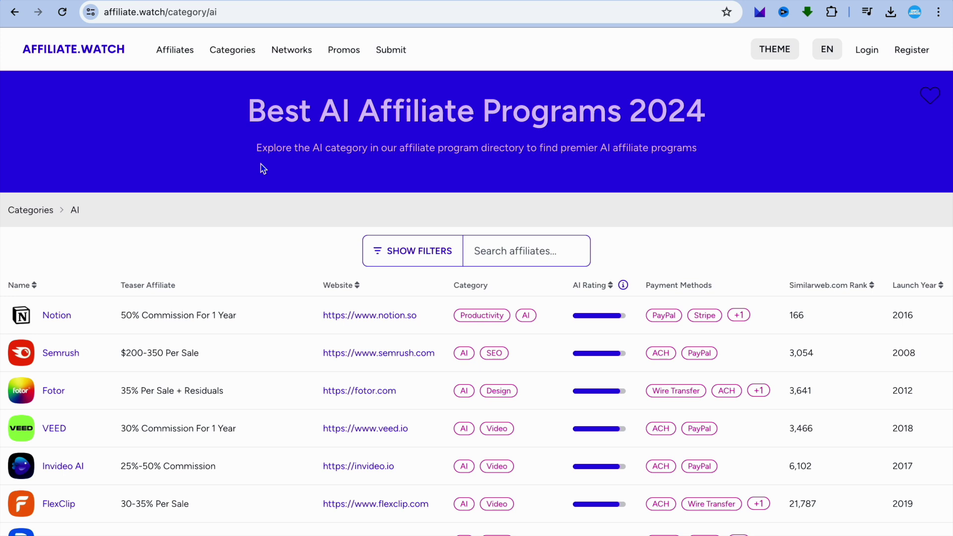
Step: Return to the affiliate.watch home page and open the AI trending category
{"action": "left_click", "coordinate": [111, 55]}
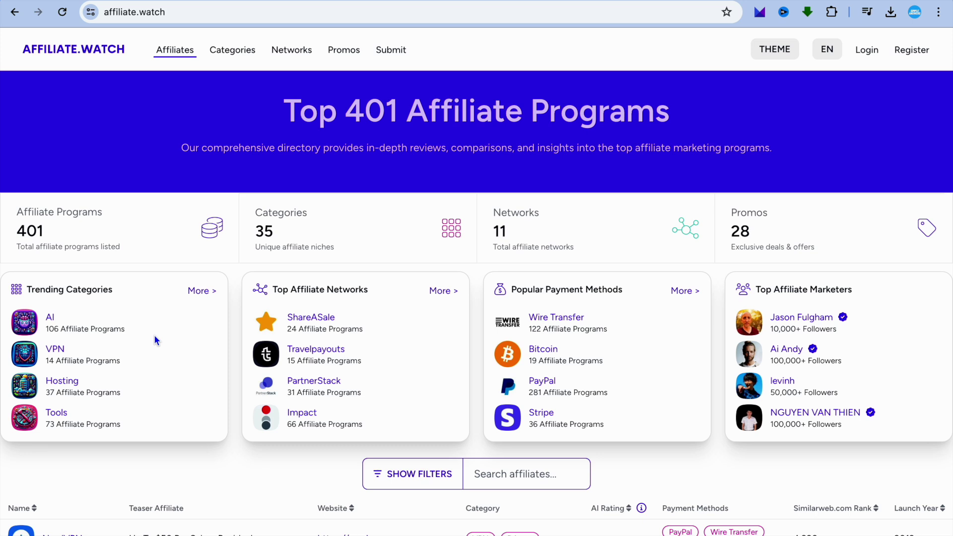
{"action": "left_click", "coordinate": [52, 318]}
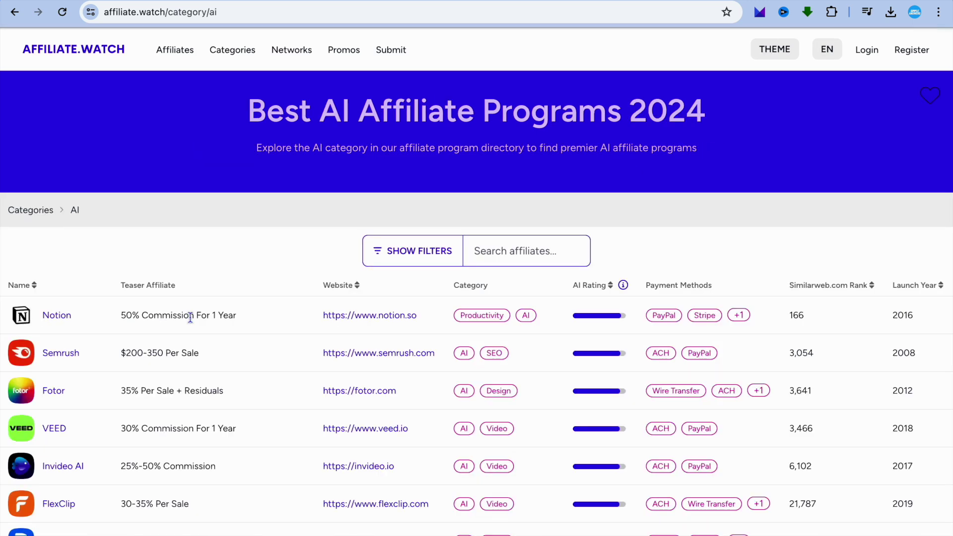
Step: Browse the AI affiliate programs table, highlighting the 10Web and Lovo commission wording
{"action": "scroll", "coordinate": [238, 326], "scroll_direction": "down", "scroll_amount": 8}
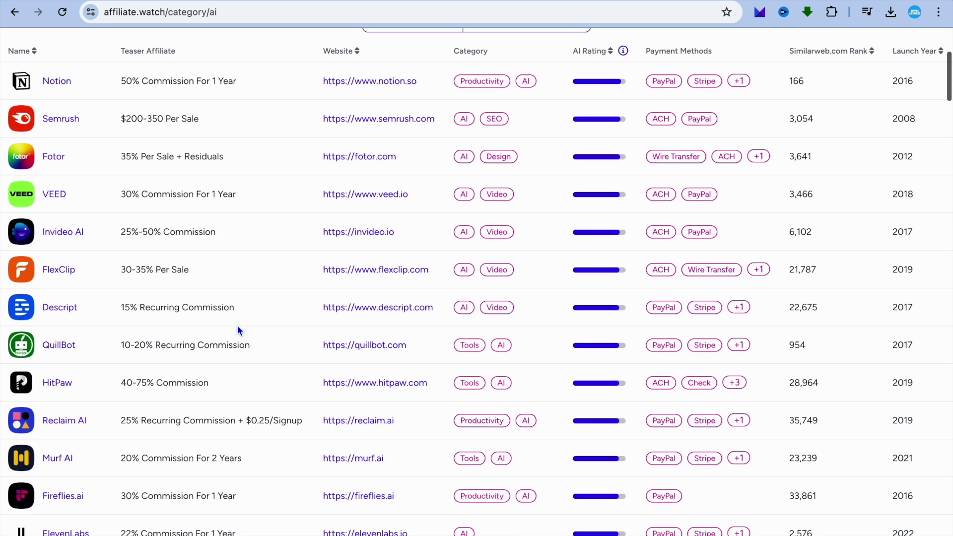
{"action": "scroll", "coordinate": [237, 327], "scroll_direction": "down", "scroll_amount": 6}
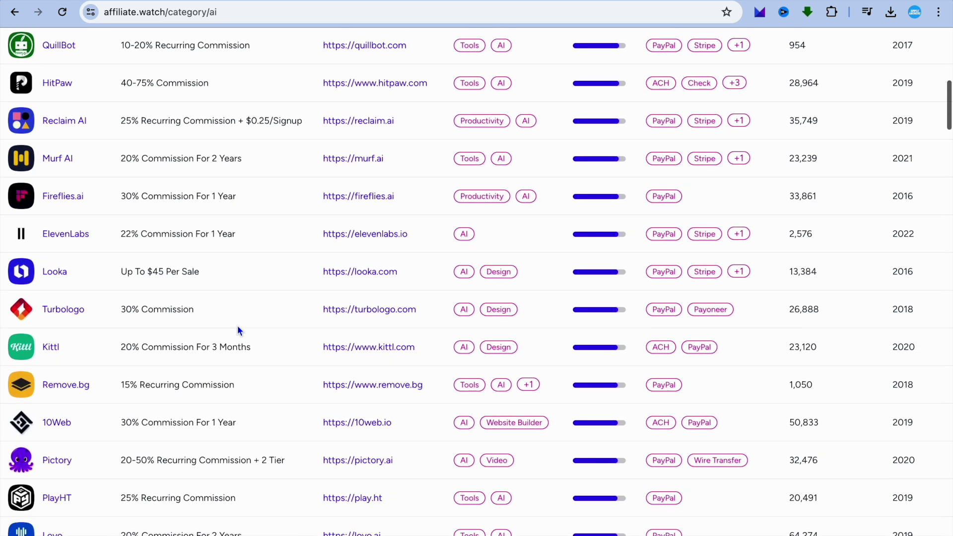
{"action": "scroll", "coordinate": [237, 326], "scroll_direction": "down", "scroll_amount": 4}
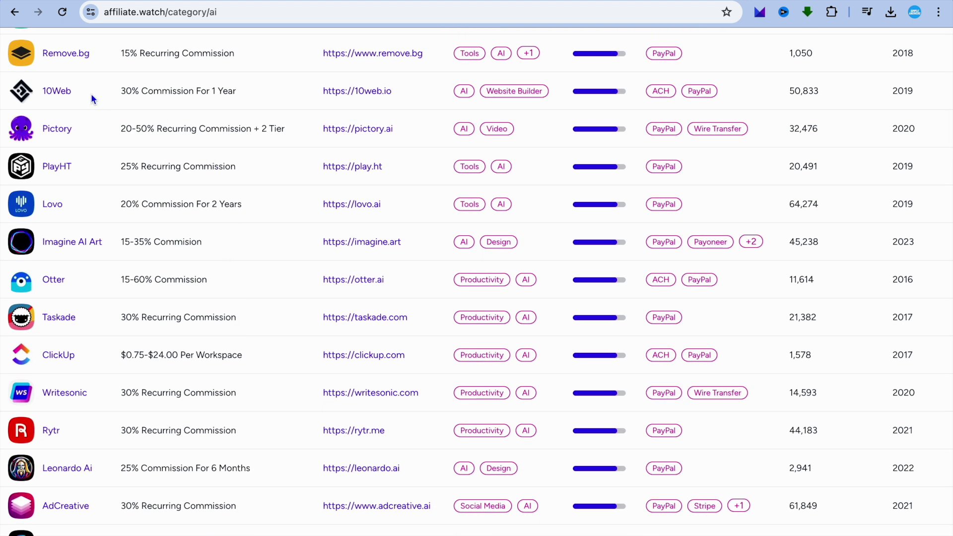
{"action": "left_click", "coordinate": [175, 90]}
{"action": "left_click_drag", "start_coordinate": [175, 90], "coordinate": [161, 90]}
{"action": "left_click_drag", "start_coordinate": [154, 206], "coordinate": [142, 208]}
{"action": "scroll", "coordinate": [201, 383], "scroll_direction": "down", "scroll_amount": 3}
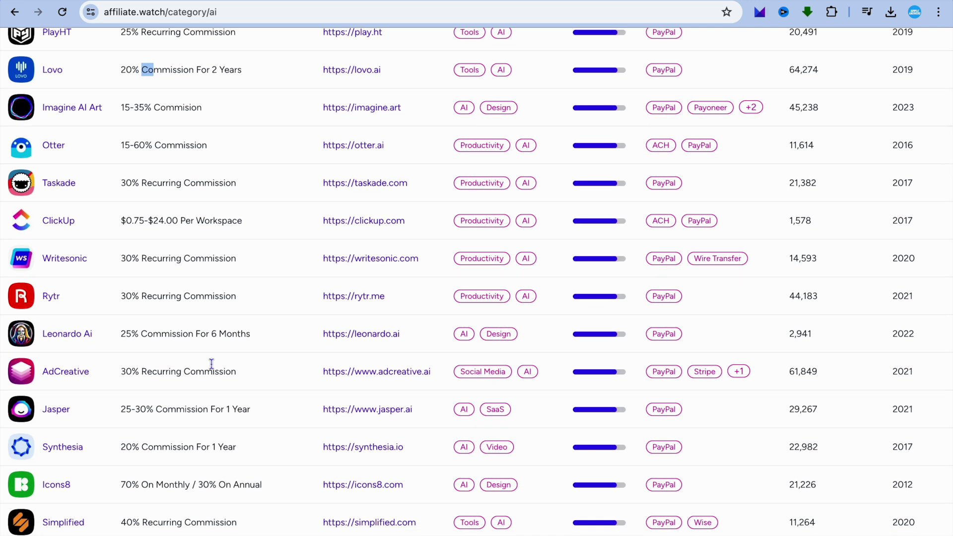
{"action": "scroll", "coordinate": [294, 229], "scroll_direction": "up", "scroll_amount": 15}
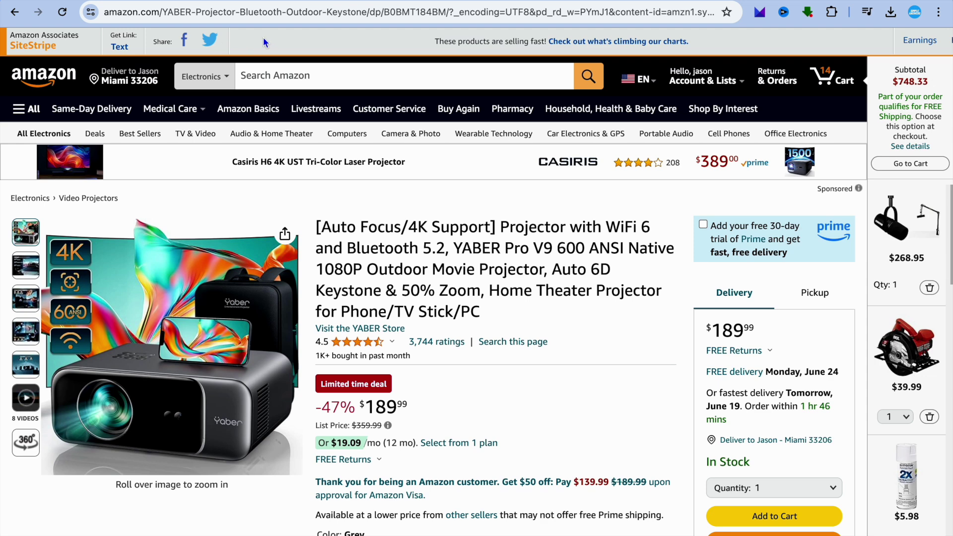
Step: Generate a SiteStripe short text link for the YABER projector, then go to the Wix dashboard
{"action": "left_click", "coordinate": [118, 47]}
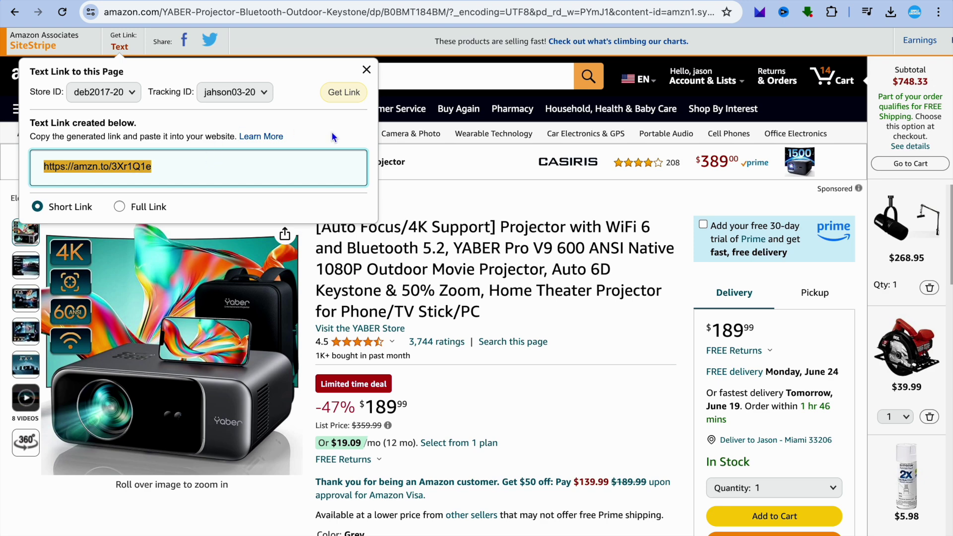
{"action": "left_click", "coordinate": [367, 69]}
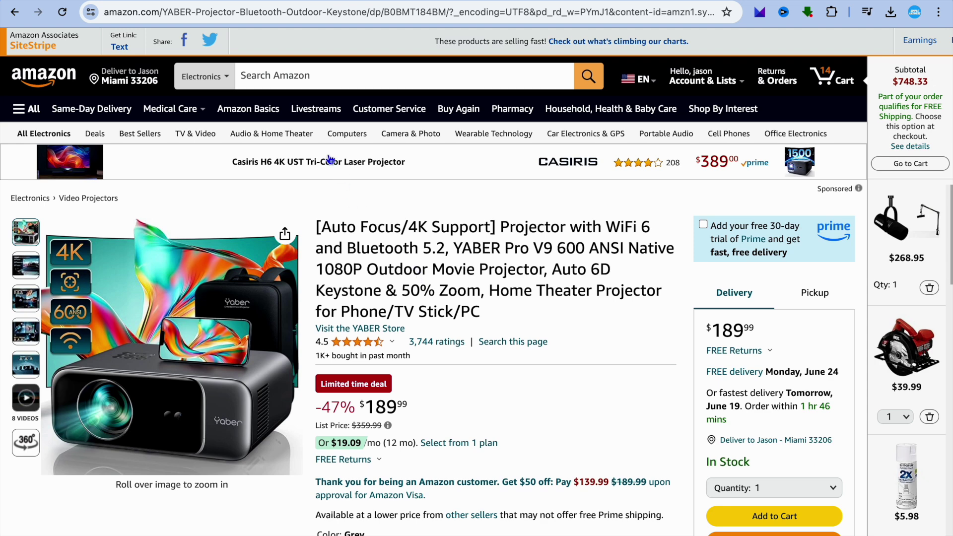
{"action": "left_click", "coordinate": [267, 3]}
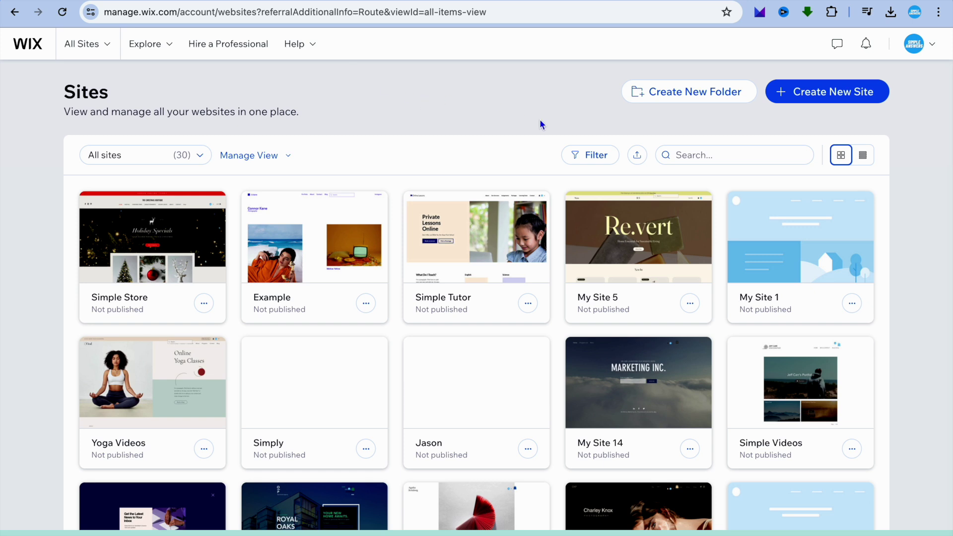
Step: Start a new site from the Wix Sites dashboard with Create New Site
{"action": "left_click", "coordinate": [829, 99]}
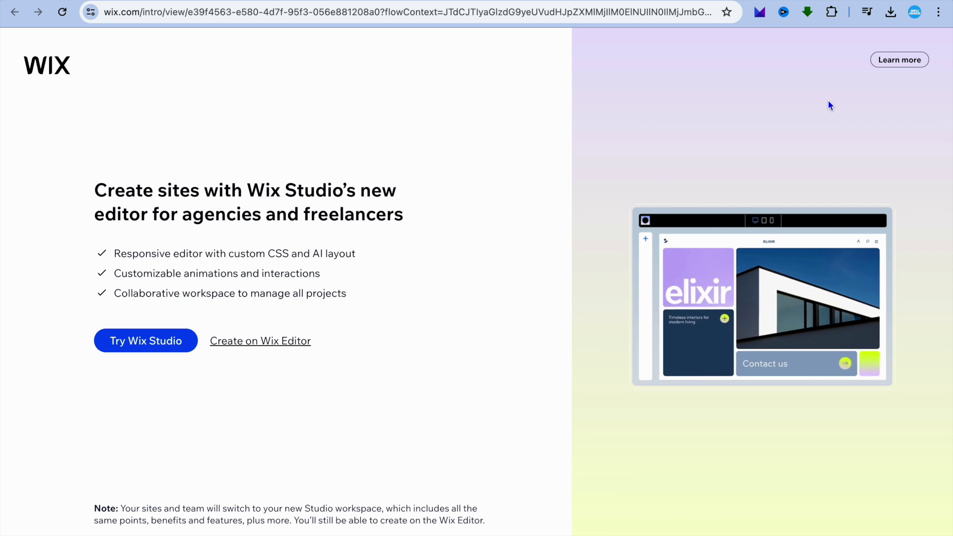
Step: Choose the classic Wix Editor and set up the site without the AI chat
{"action": "left_click", "coordinate": [279, 344]}
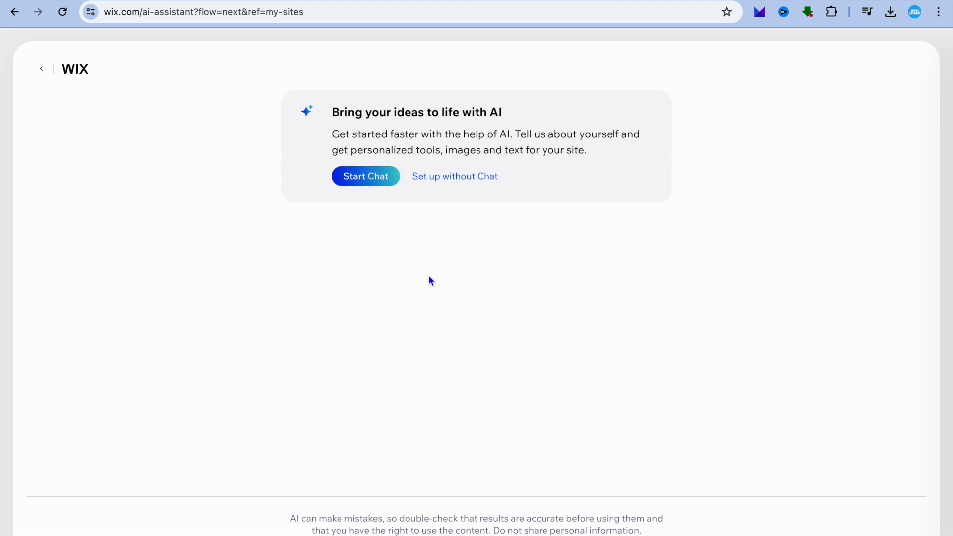
{"action": "left_click", "coordinate": [457, 185]}
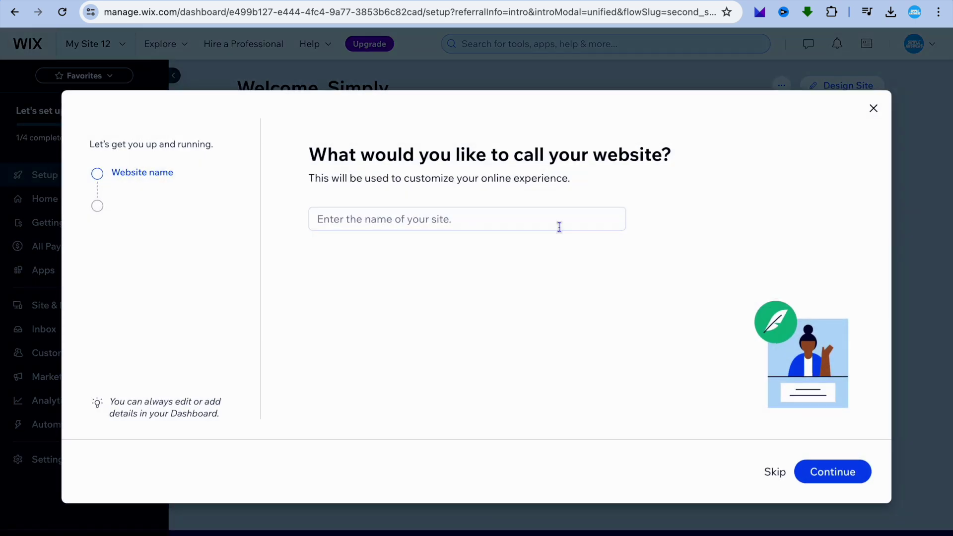
Step: Name the new site 'TEST SITE'
{"action": "left_click", "coordinate": [532, 218]}
{"action": "type", "text": "TEST SITE"}
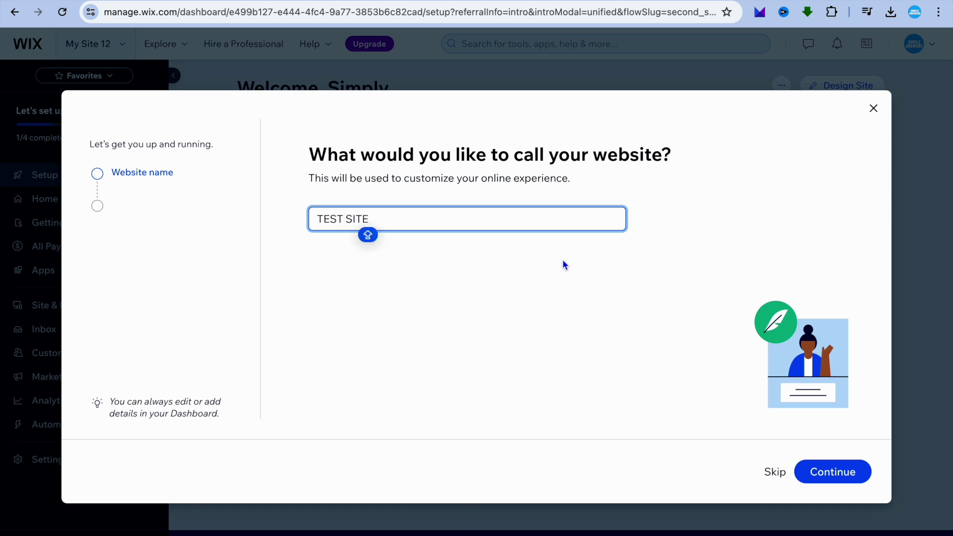
{"action": "left_click", "coordinate": [850, 474]}
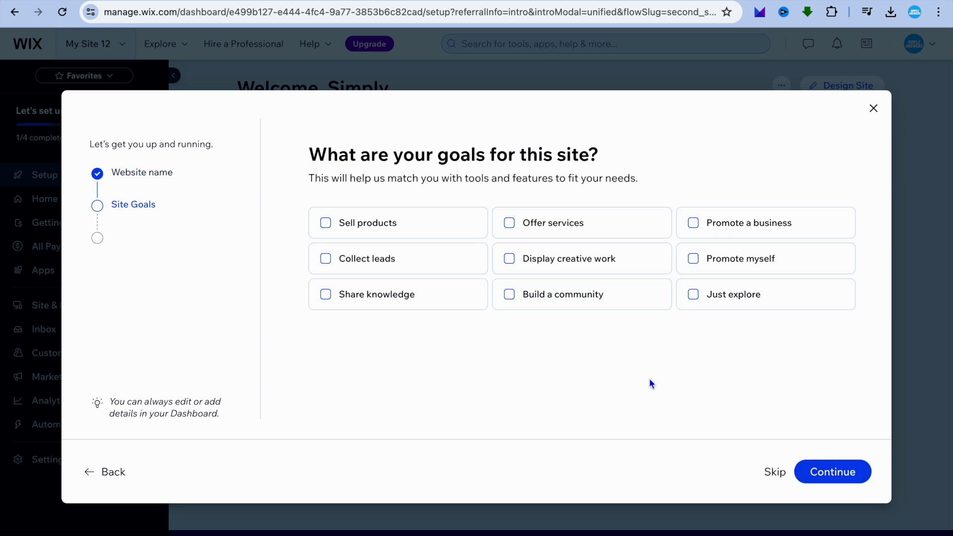
Step: Choose Share knowledge and Collect leads as site goals and add the Blog app
{"action": "left_click", "coordinate": [389, 304]}
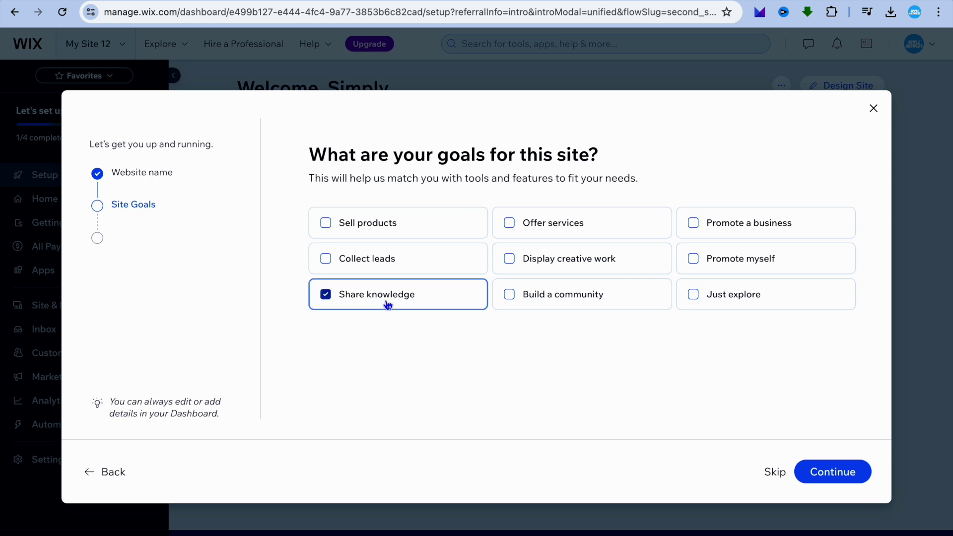
{"action": "left_click", "coordinate": [381, 263]}
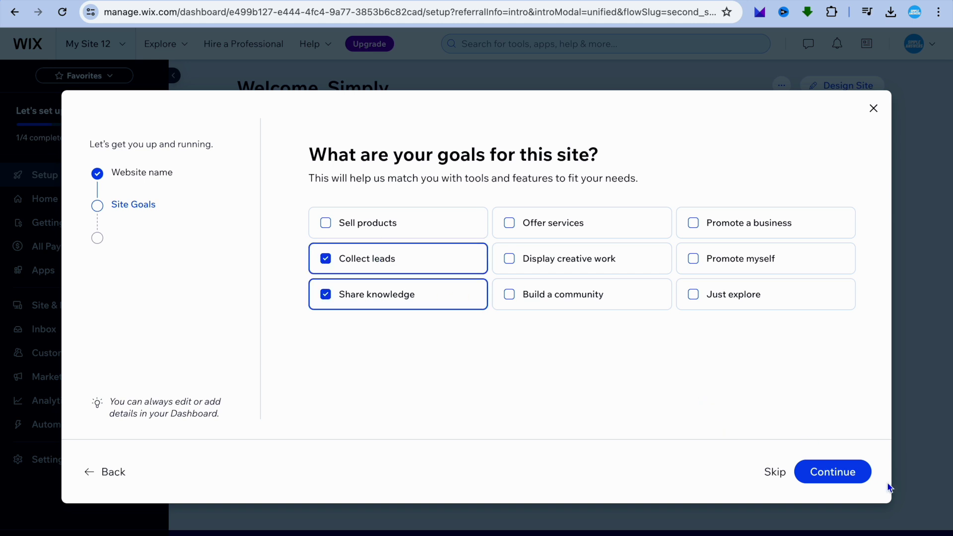
{"action": "left_click", "coordinate": [841, 476]}
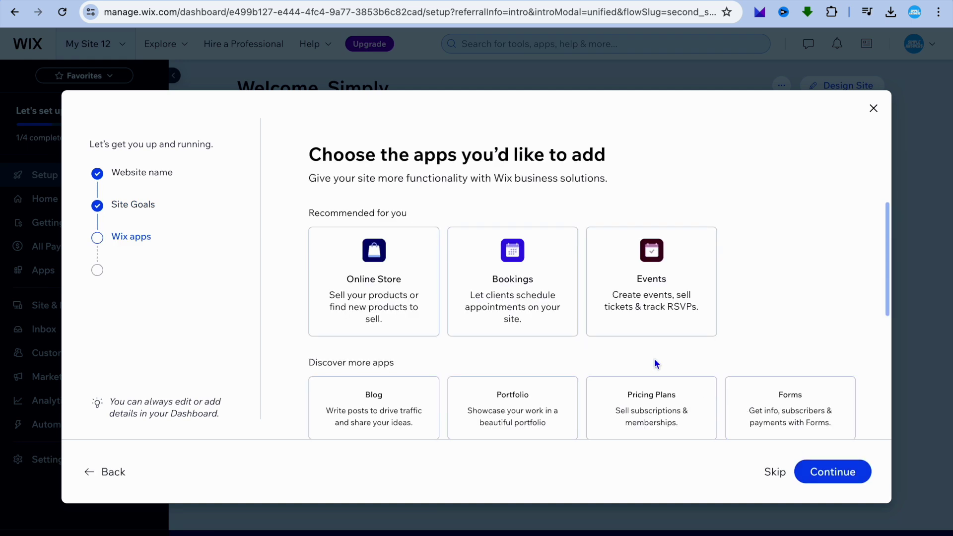
{"action": "scroll", "coordinate": [649, 360], "scroll_direction": "down", "scroll_amount": 3}
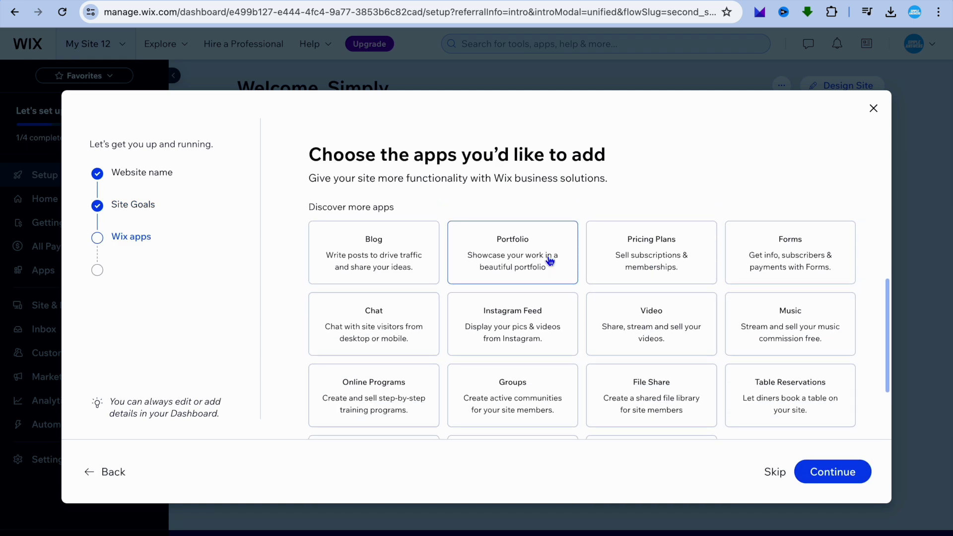
{"action": "left_click", "coordinate": [400, 250]}
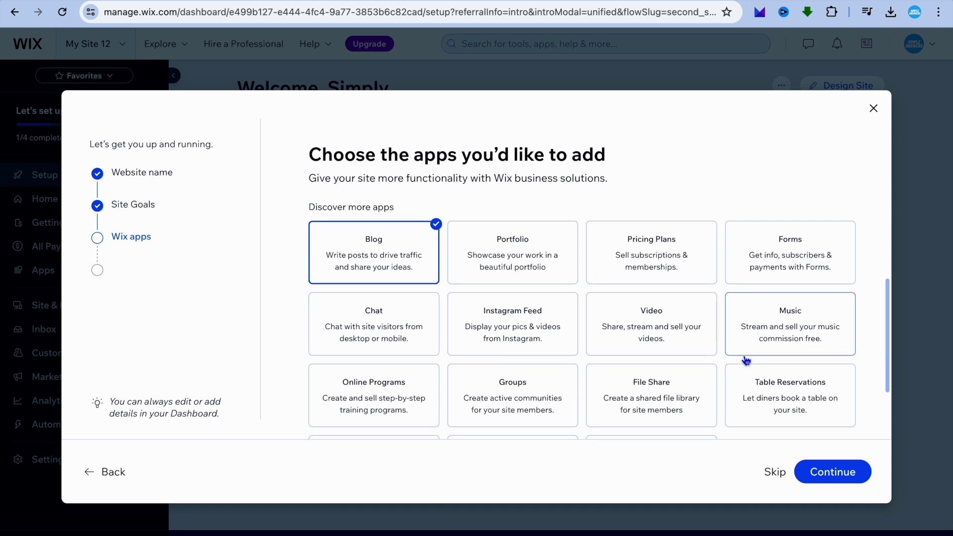
{"action": "left_click", "coordinate": [823, 472]}
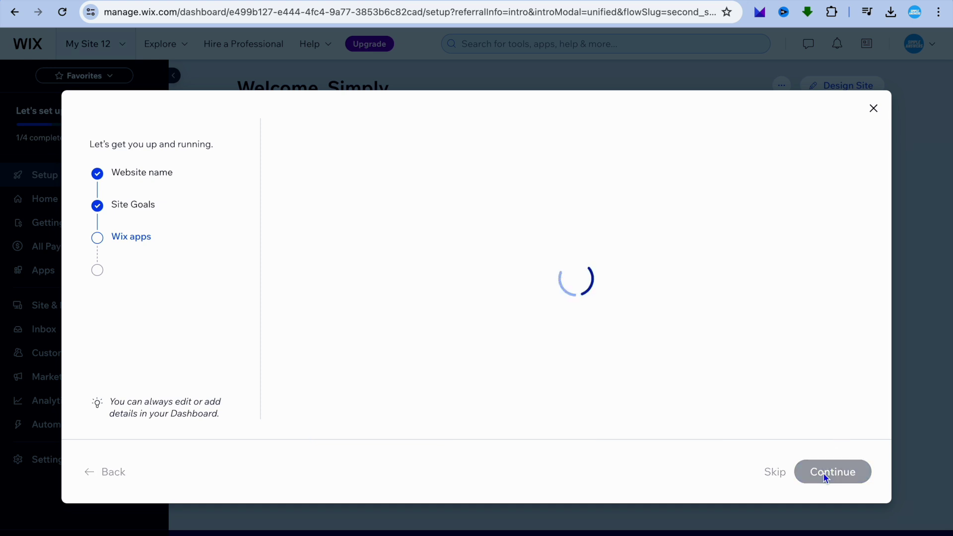
Step: Go to the TEST SITE dashboard and start a new post from the Blog section
{"action": "left_click", "coordinate": [518, 330]}
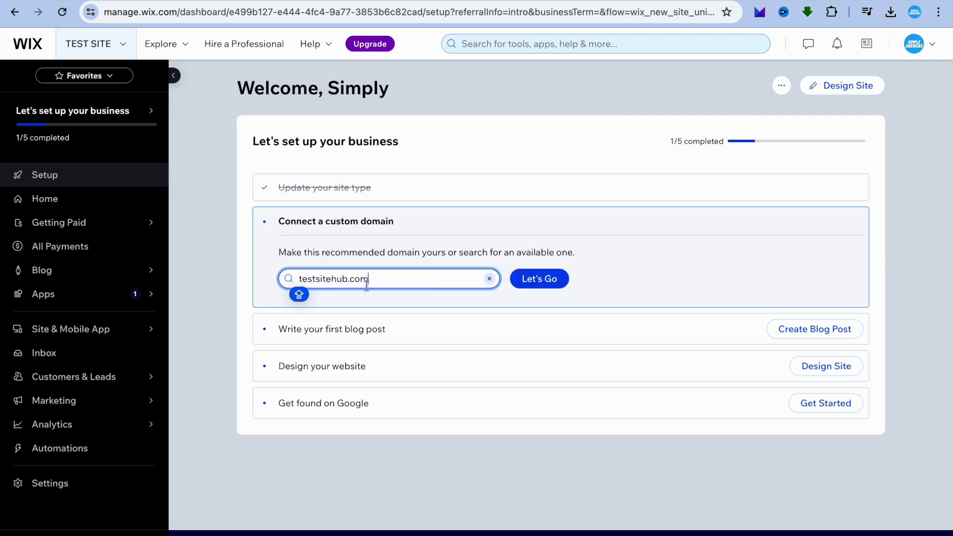
{"action": "left_click", "coordinate": [85, 272]}
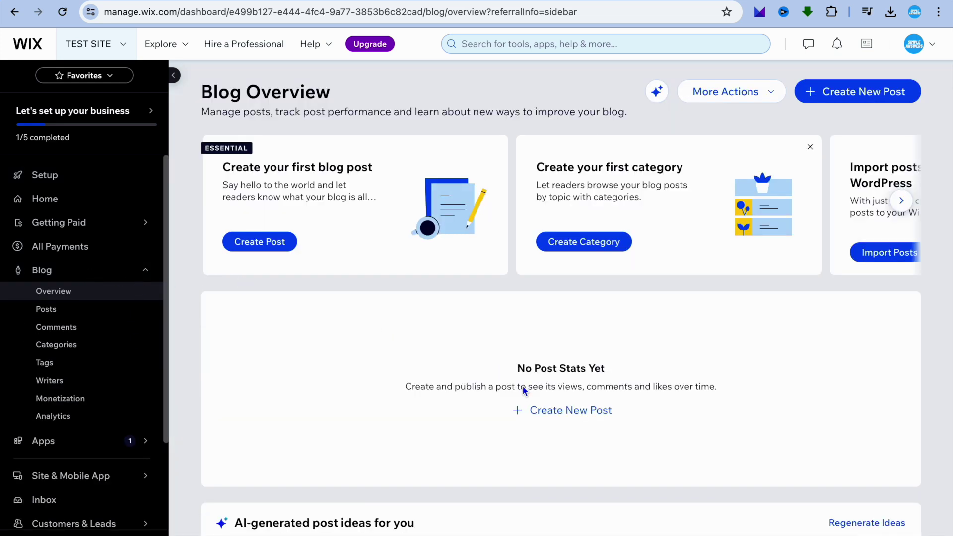
{"action": "left_click", "coordinate": [551, 416]}
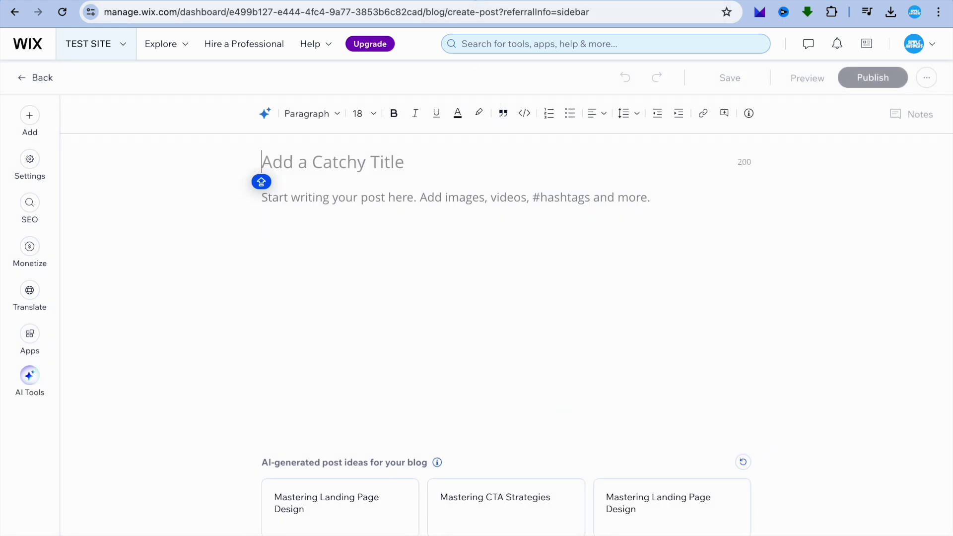
Step: Copy the ChatGPT article's title into the blog post title
{"action": "key", "text": "ctrl+Tab"}
{"action": "scroll", "coordinate": [481, 174], "scroll_direction": "up", "scroll_amount": 7}
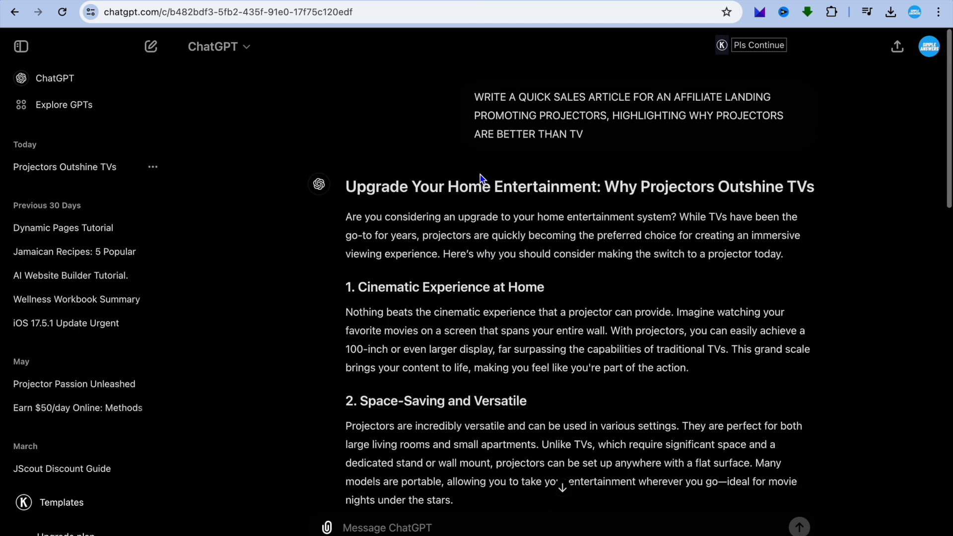
{"action": "left_click_drag", "start_coordinate": [819, 187], "coordinate": [349, 181]}
{"action": "right_click", "coordinate": [379, 190]}
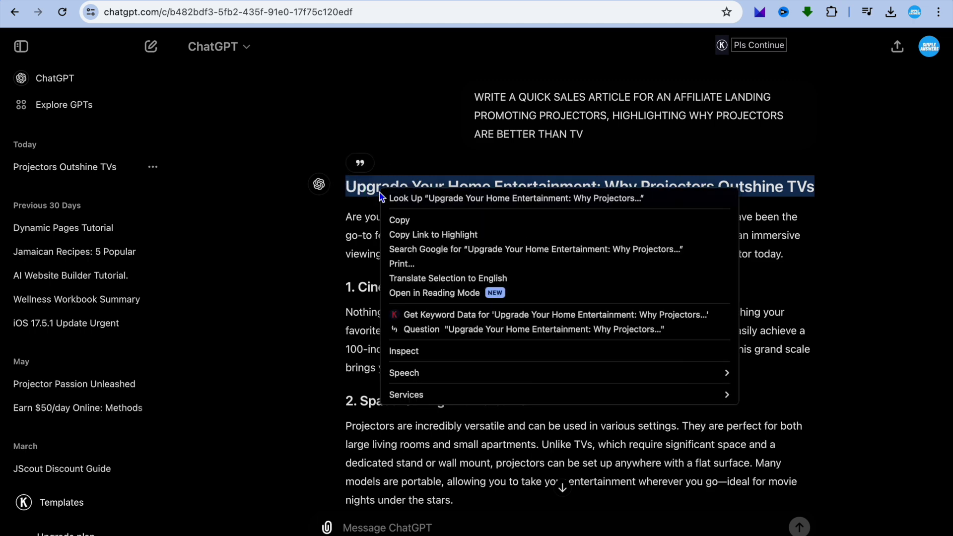
{"action": "left_click", "coordinate": [424, 219]}
{"action": "left_click", "coordinate": [329, 1]}
{"action": "right_click", "coordinate": [336, 161]}
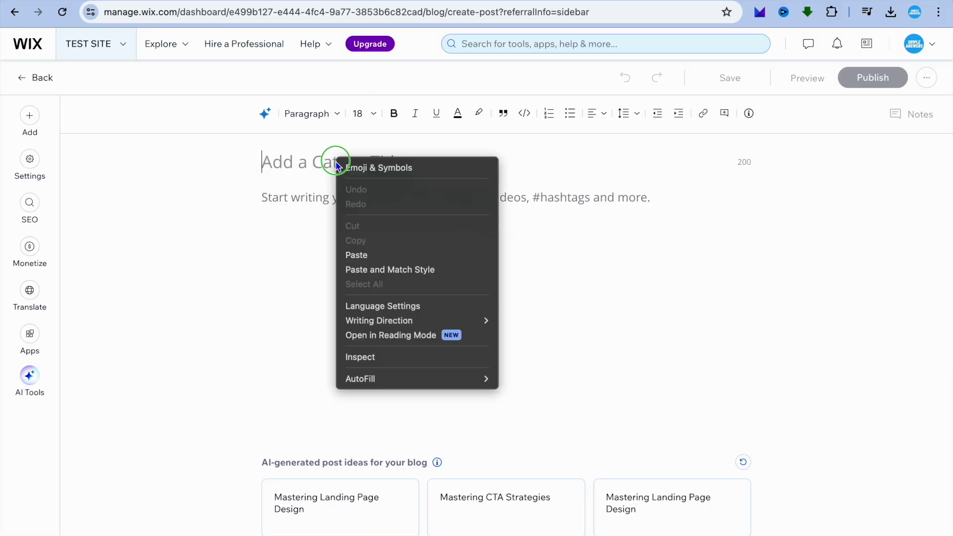
{"action": "left_click", "coordinate": [360, 256]}
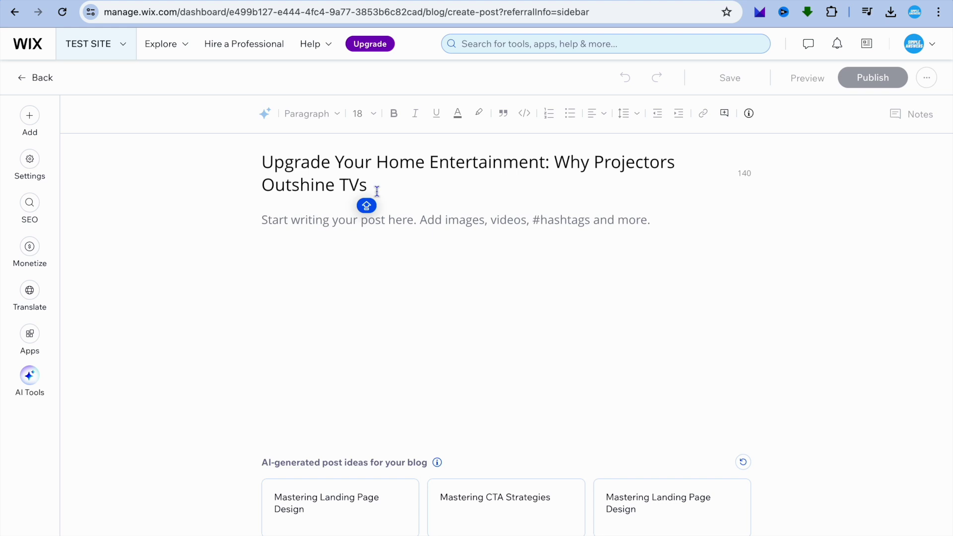
Step: Copy the full ChatGPT article and paste it into the post body with Paste and Match Style
{"action": "key", "text": "ctrl+Tab"}
{"action": "scroll", "coordinate": [517, 243], "scroll_direction": "down", "scroll_amount": 15}
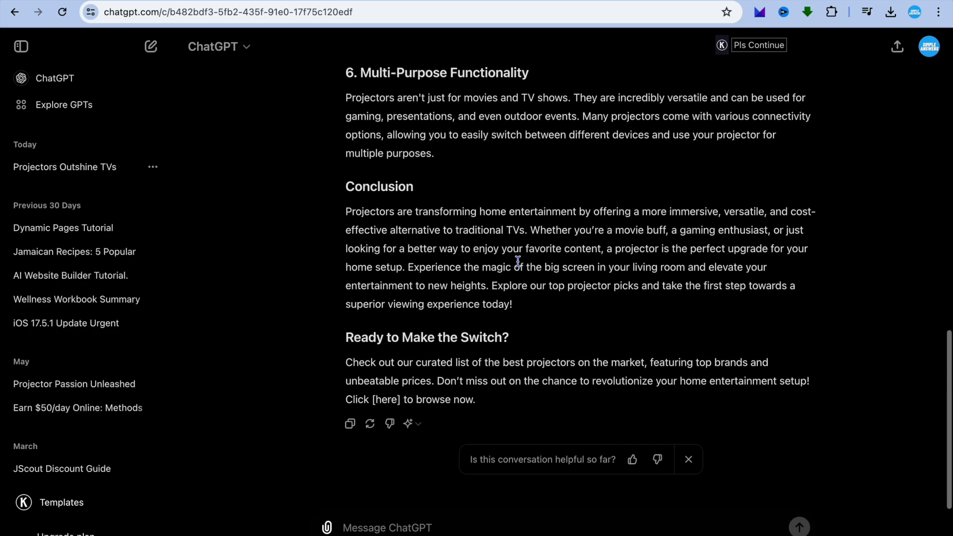
{"action": "left_click", "coordinate": [350, 424]}
{"action": "key", "text": "ctrl+Tab"}
{"action": "left_click", "coordinate": [335, 225]}
{"action": "right_click", "coordinate": [336, 226]}
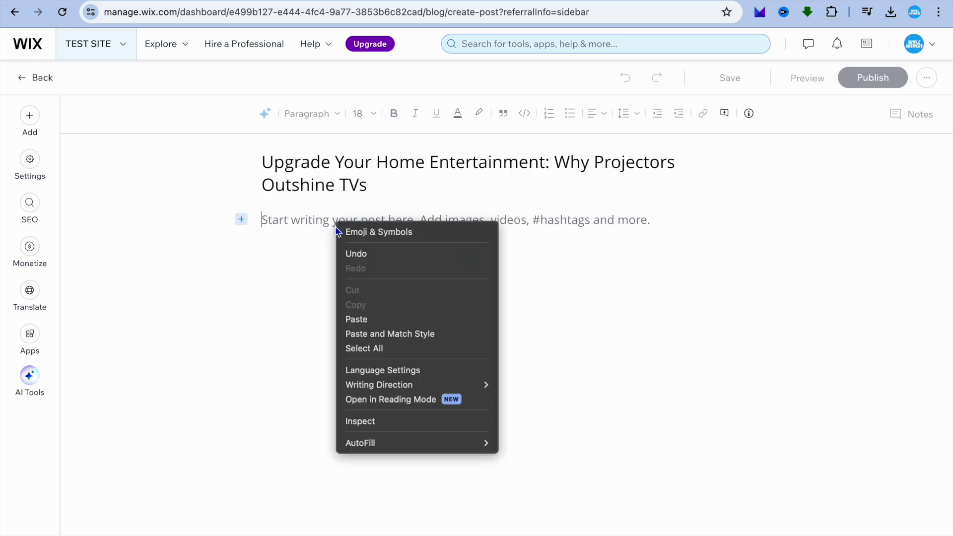
{"action": "left_click", "coordinate": [371, 332]}
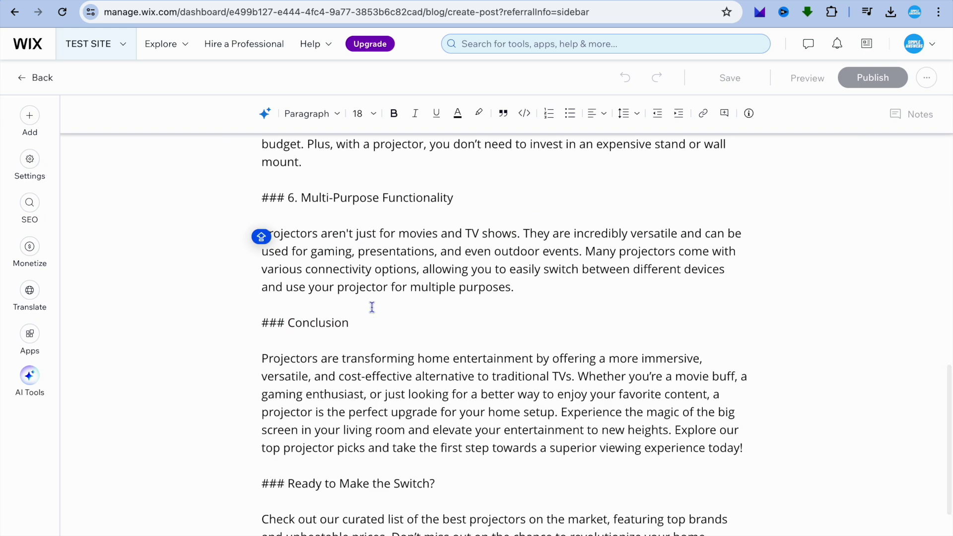
{"action": "scroll", "coordinate": [370, 317], "scroll_direction": "up", "scroll_amount": 20}
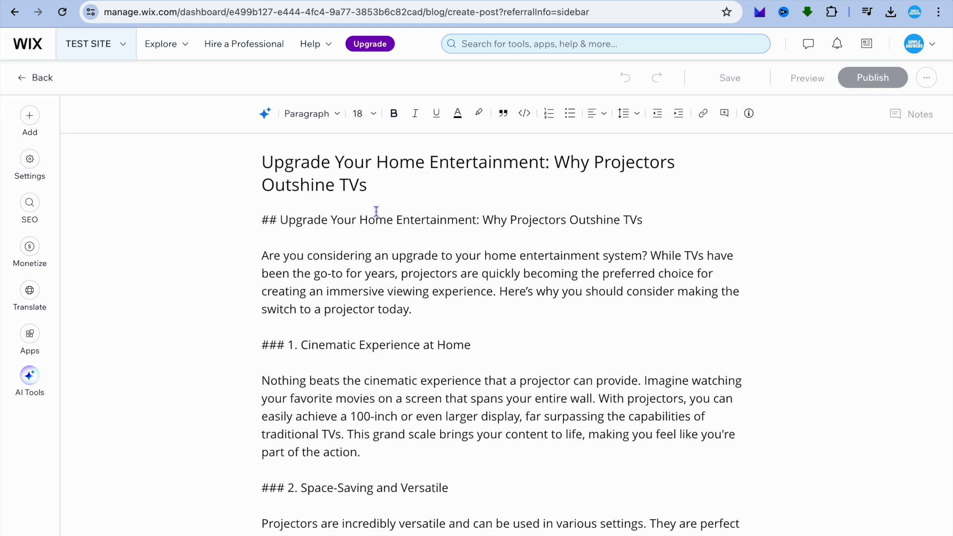
Step: Delete the duplicate '## Upgrade Your Home Entertainment' heading line from the post body
{"action": "left_click", "coordinate": [644, 217]}
{"action": "left_click", "coordinate": [262, 220], "text": "shift"}
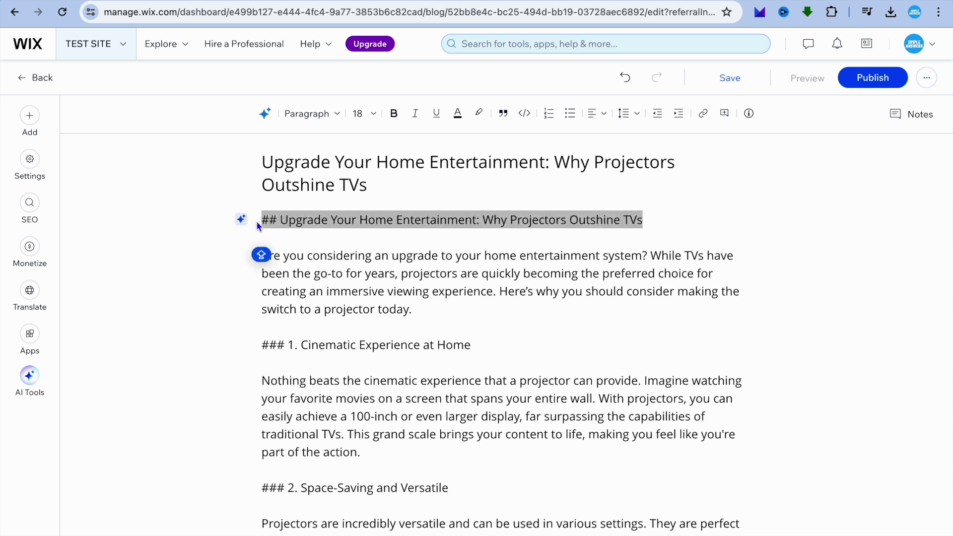
{"action": "key", "text": "BackSpace"}
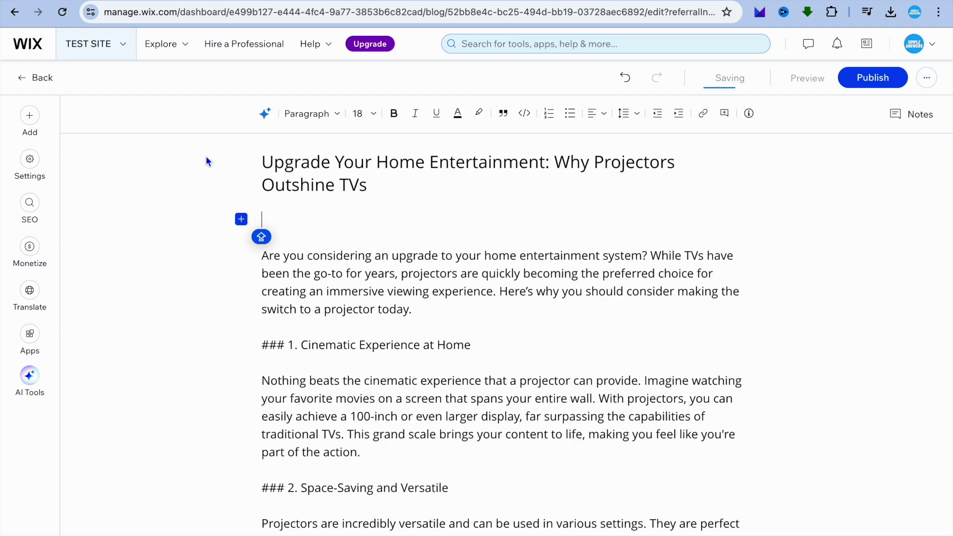
Step: Check the Amazon projector page, then open the post's list of insertable elements
{"action": "key", "text": "ctrl+Tab"}
{"action": "mouse_move", "coordinate": [171, 249]}
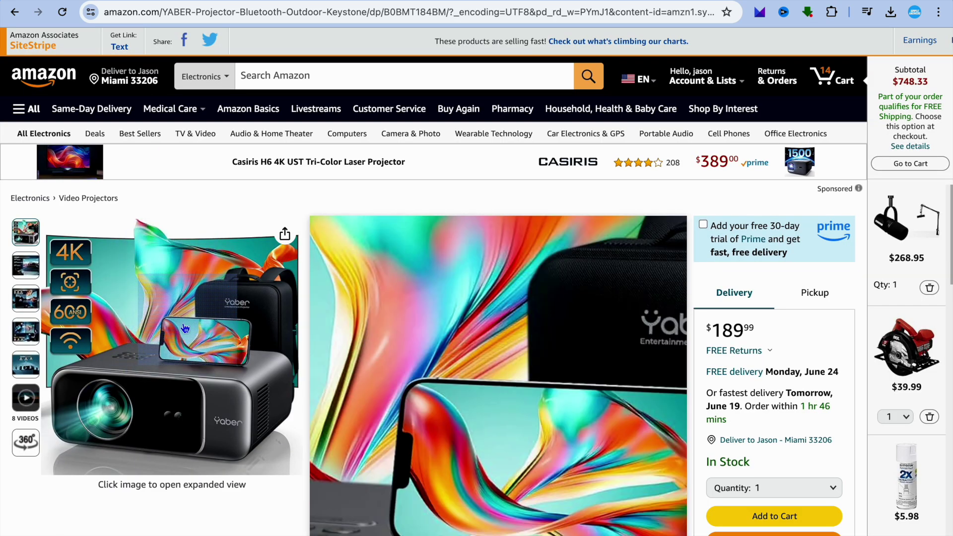
{"action": "key", "text": "ctrl+Tab"}
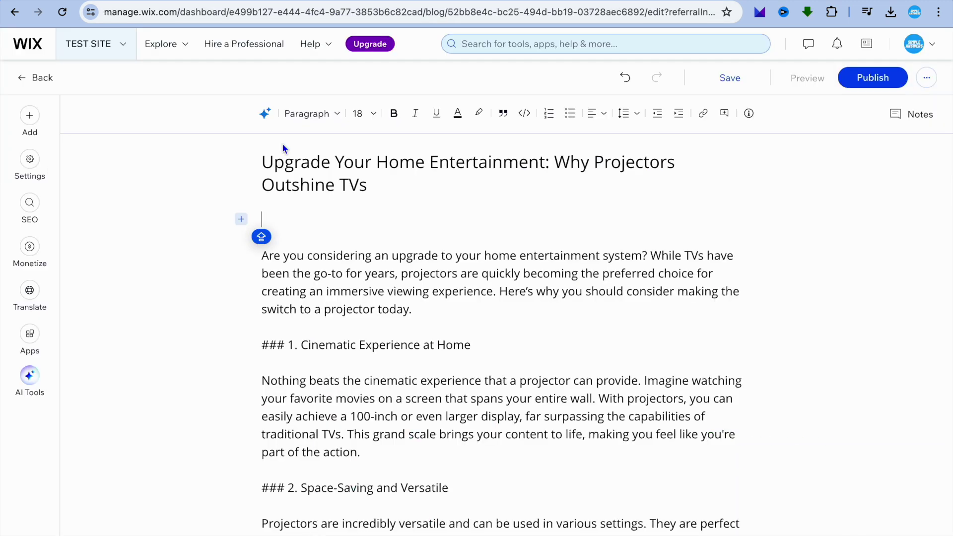
{"action": "left_click", "coordinate": [241, 221]}
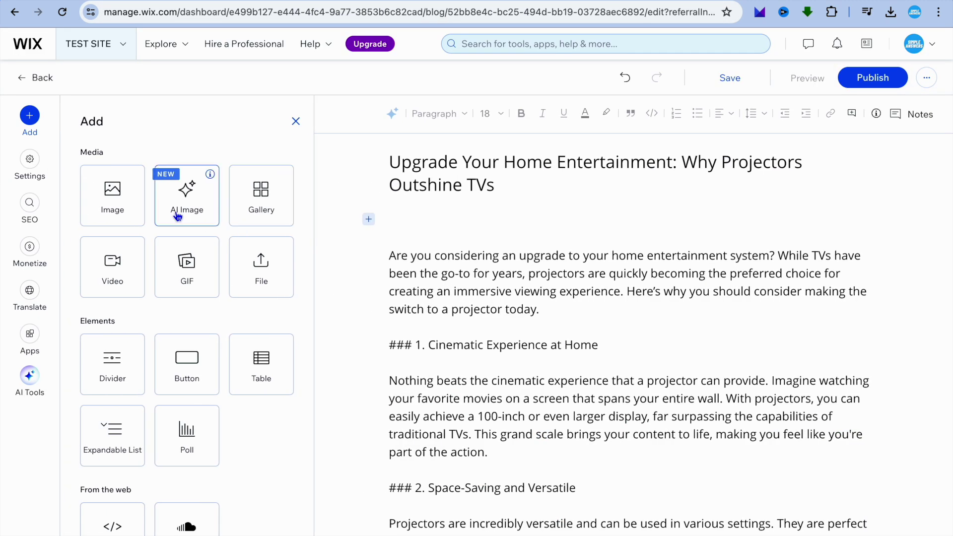
Step: Insert an Image element by uploading the projector JPG from Downloads and adding it to the post
{"action": "left_click", "coordinate": [131, 207]}
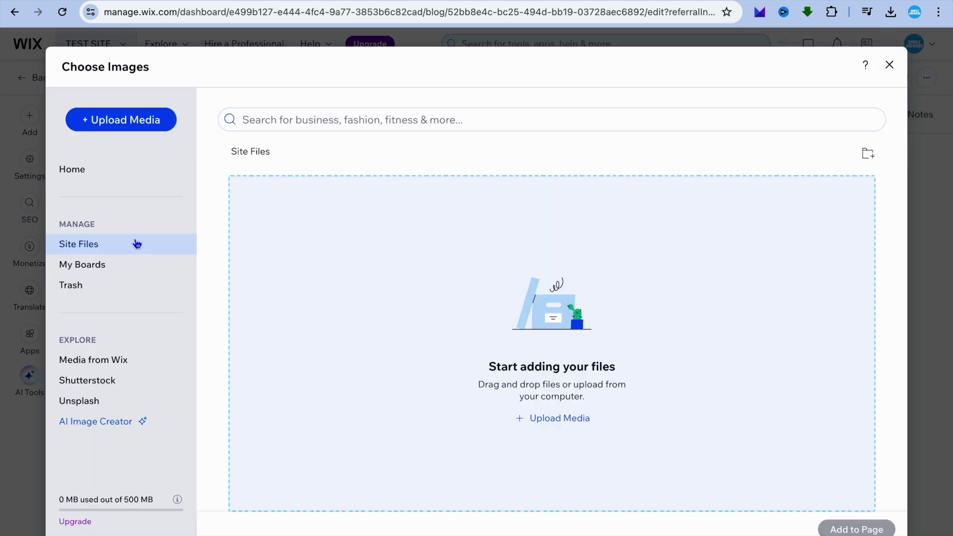
{"action": "left_click", "coordinate": [130, 120]}
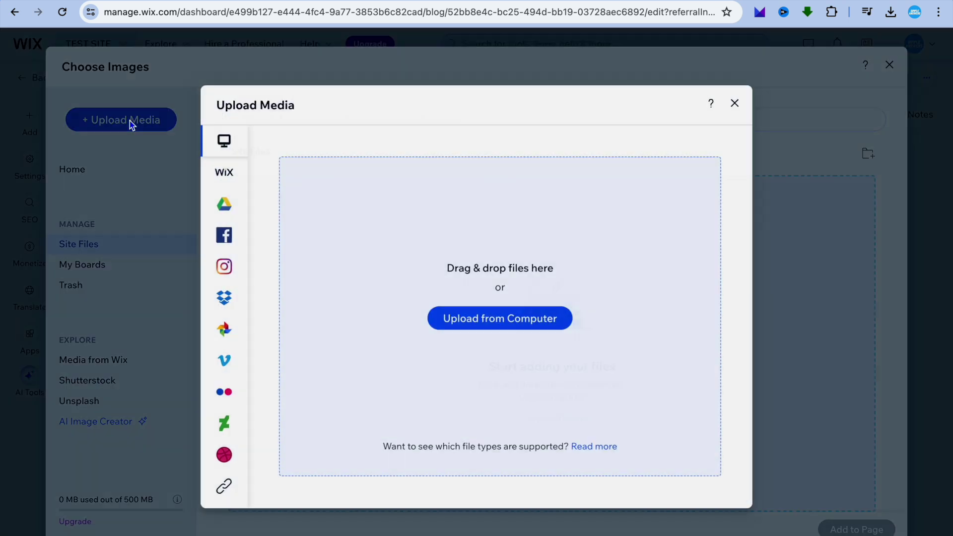
{"action": "left_click", "coordinate": [528, 330]}
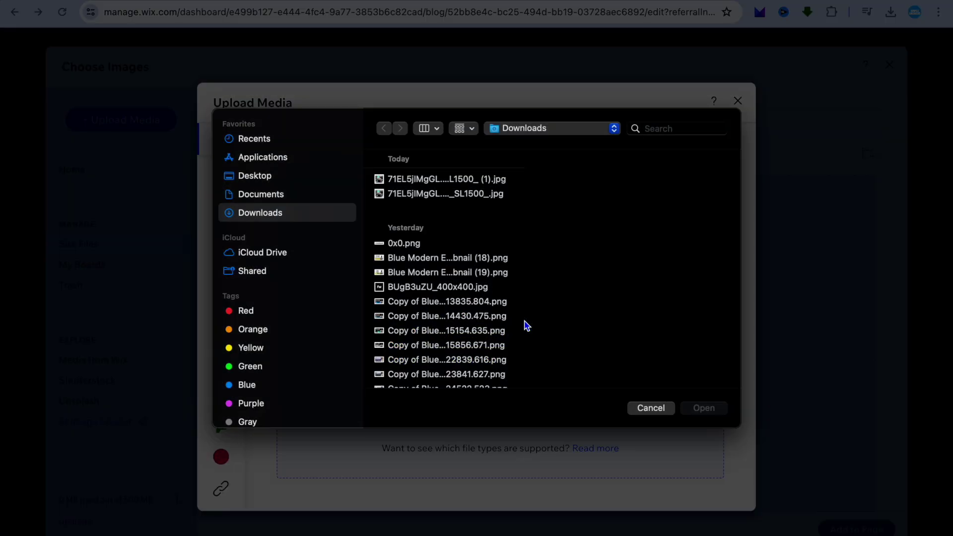
{"action": "left_click", "coordinate": [473, 193]}
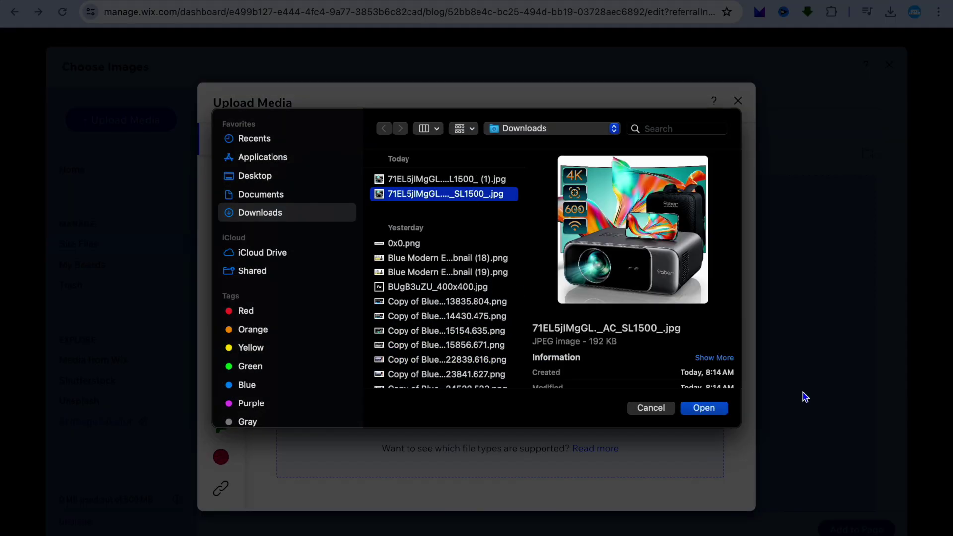
{"action": "left_click", "coordinate": [715, 410]}
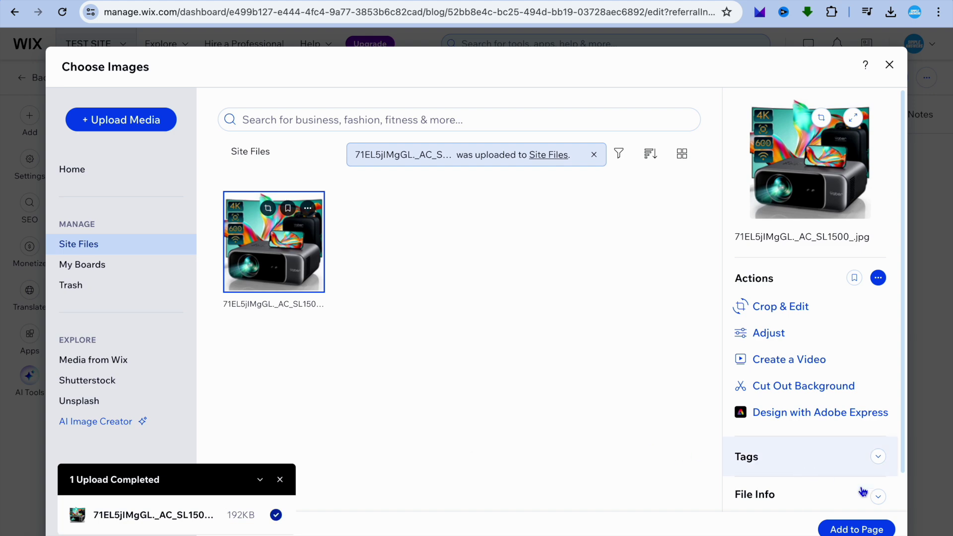
{"action": "left_click", "coordinate": [850, 530]}
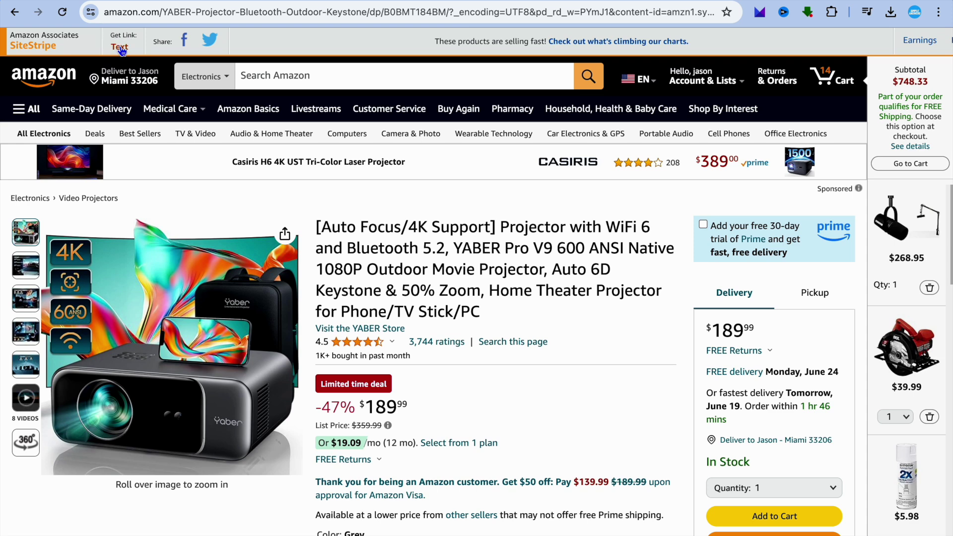
Step: Generate a SiteStripe text link for the YABER projector, copy the short link, and return to Wix
{"action": "left_click", "coordinate": [121, 50]}
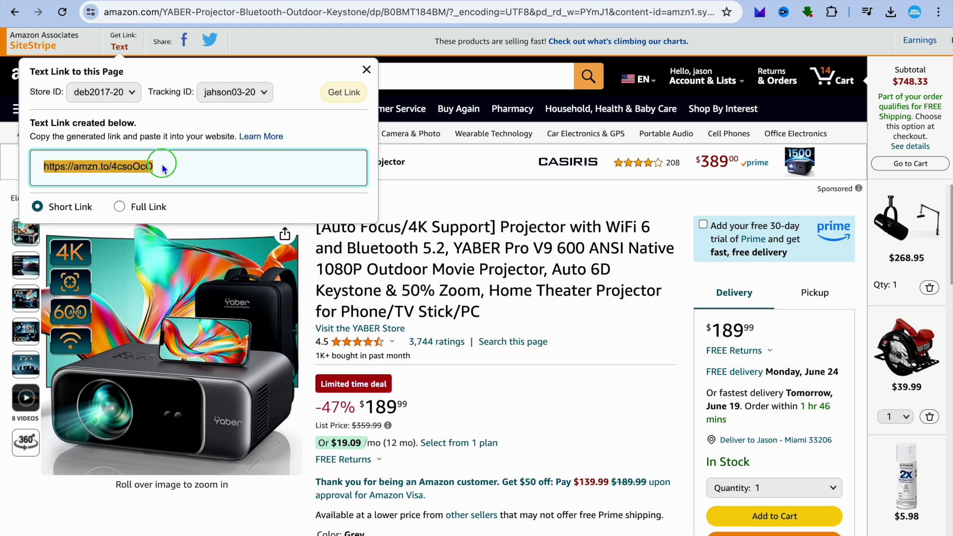
{"action": "right_click", "coordinate": [162, 165]}
{"action": "left_click", "coordinate": [189, 193]}
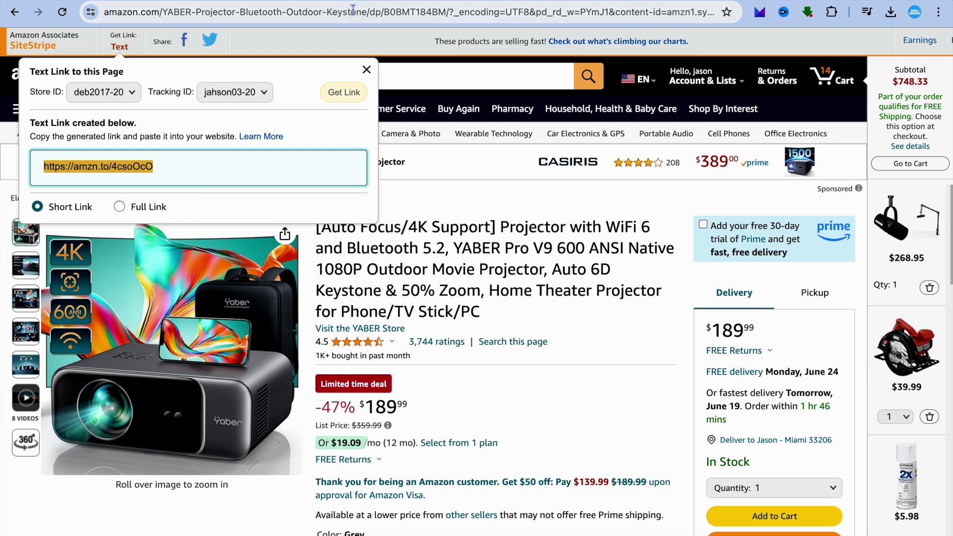
{"action": "left_click", "coordinate": [359, 3]}
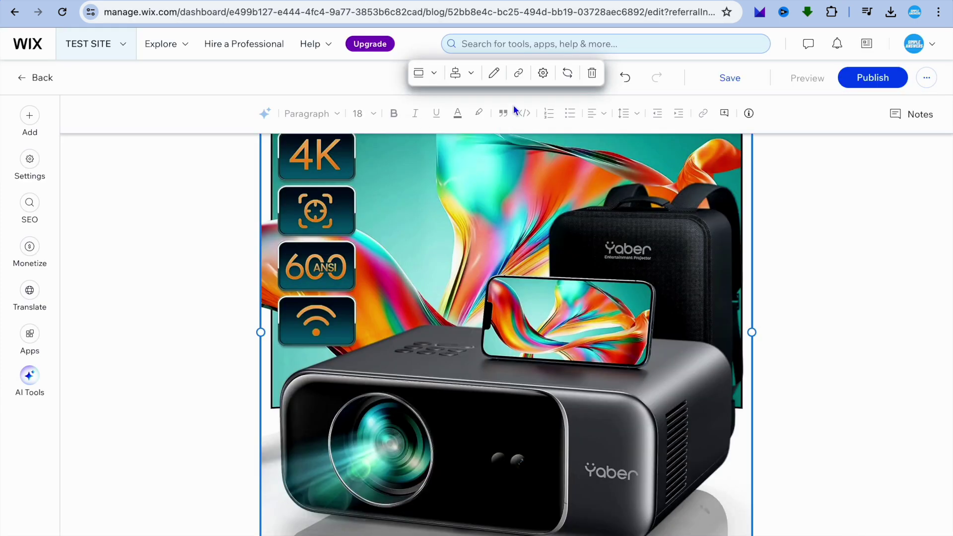
Step: Set the copied Amazon short link as the projector image's link and save it
{"action": "left_click", "coordinate": [519, 75]}
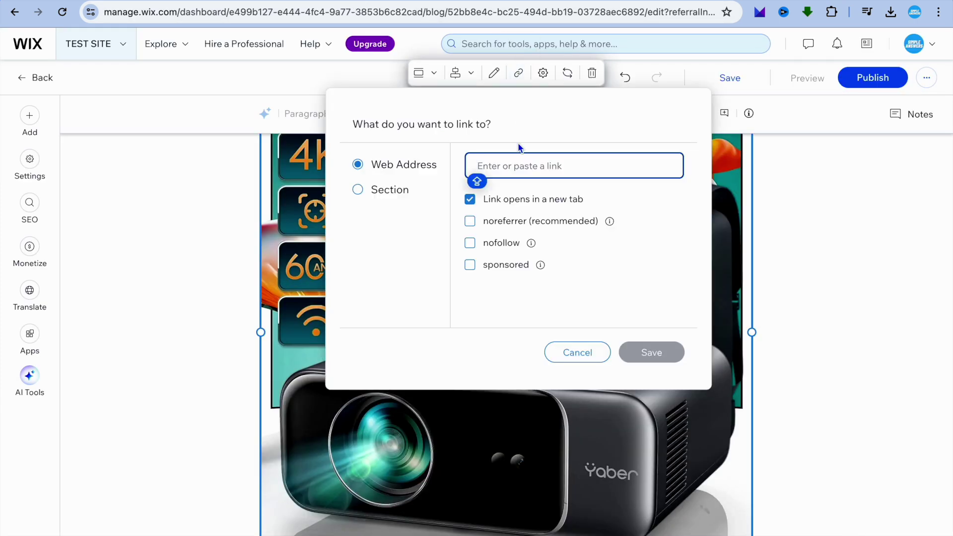
{"action": "right_click", "coordinate": [516, 172]}
{"action": "left_click", "coordinate": [540, 267]}
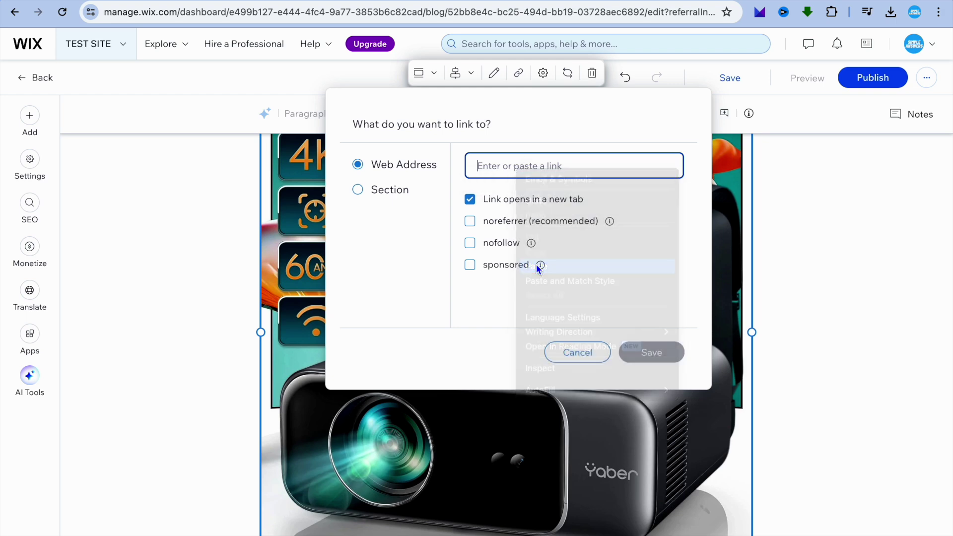
{"action": "left_click", "coordinate": [668, 360]}
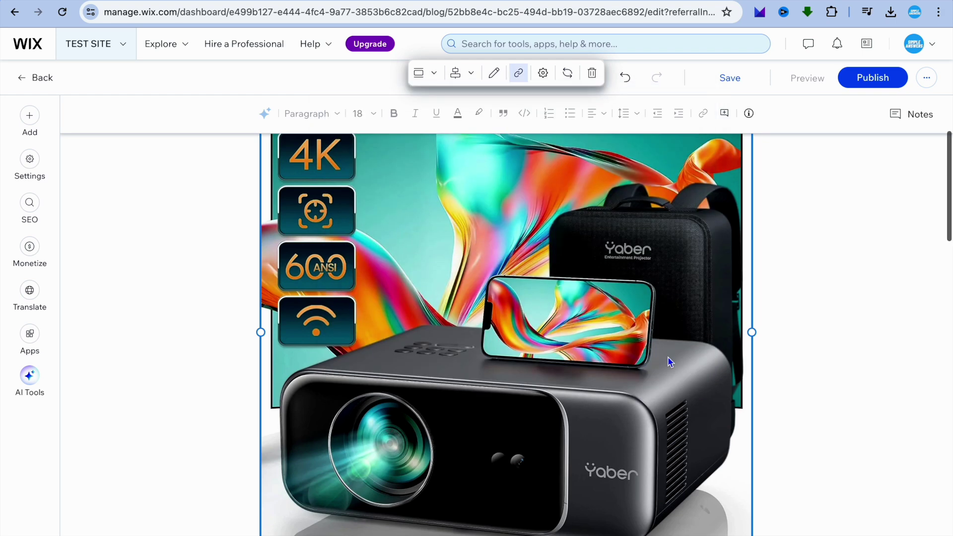
{"action": "scroll", "coordinate": [667, 361], "scroll_direction": "down", "scroll_amount": 10}
{"action": "scroll", "coordinate": [668, 357], "scroll_direction": "up", "scroll_amount": 3}
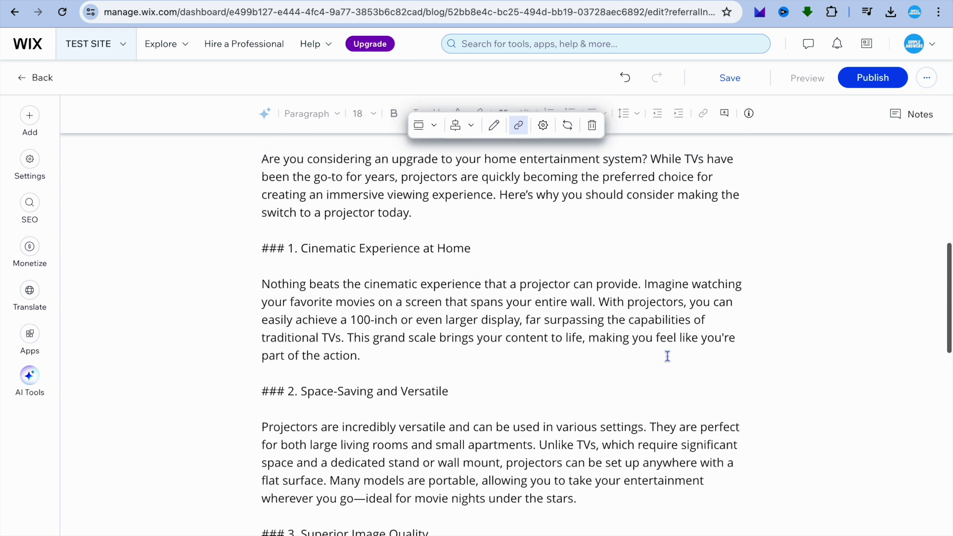
{"action": "scroll", "coordinate": [668, 357], "scroll_direction": "down", "scroll_amount": 3}
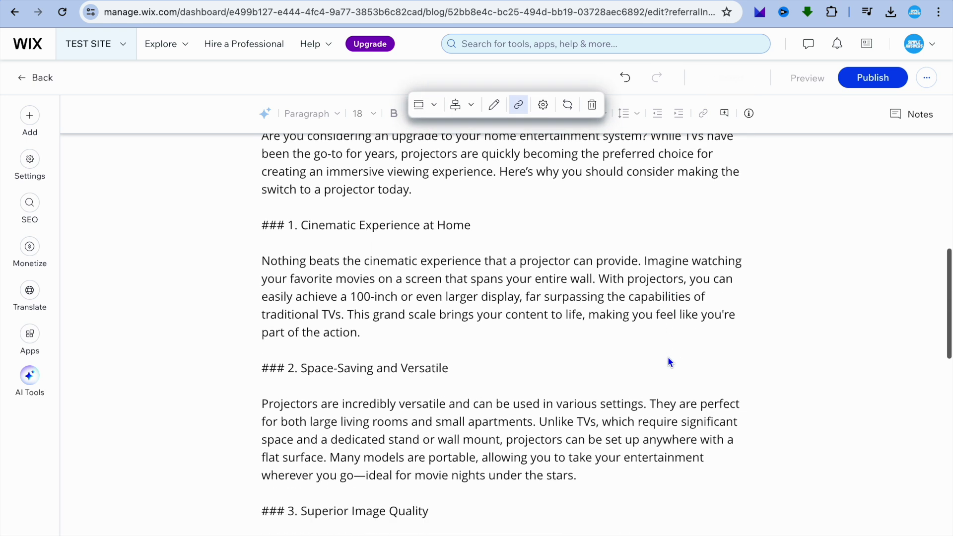
{"action": "scroll", "coordinate": [668, 357], "scroll_direction": "down", "scroll_amount": 2}
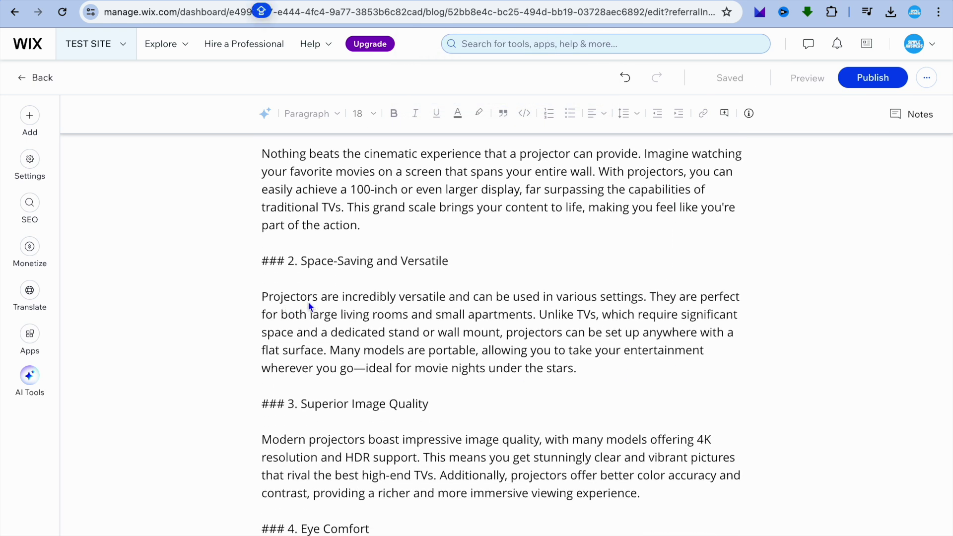
Step: Link the word 'Projectors' in section 2 to the Amazon short link and save
{"action": "left_click_drag", "start_coordinate": [318, 299], "coordinate": [262, 297]}
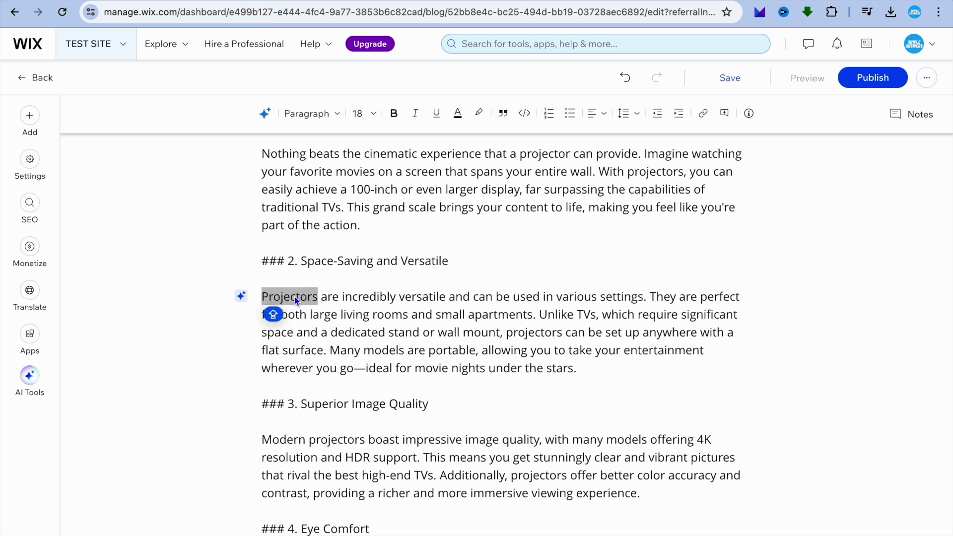
{"action": "left_click", "coordinate": [703, 115]}
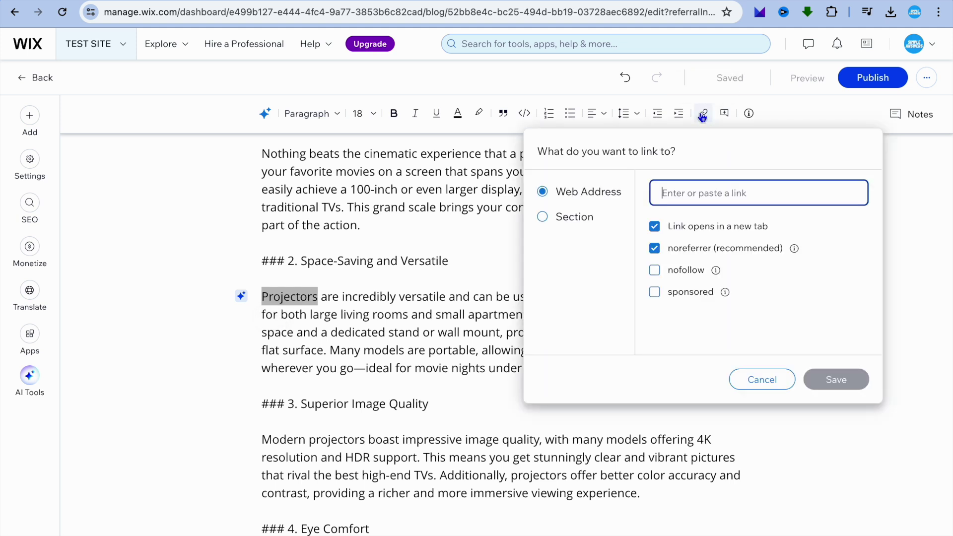
{"action": "right_click", "coordinate": [707, 202]}
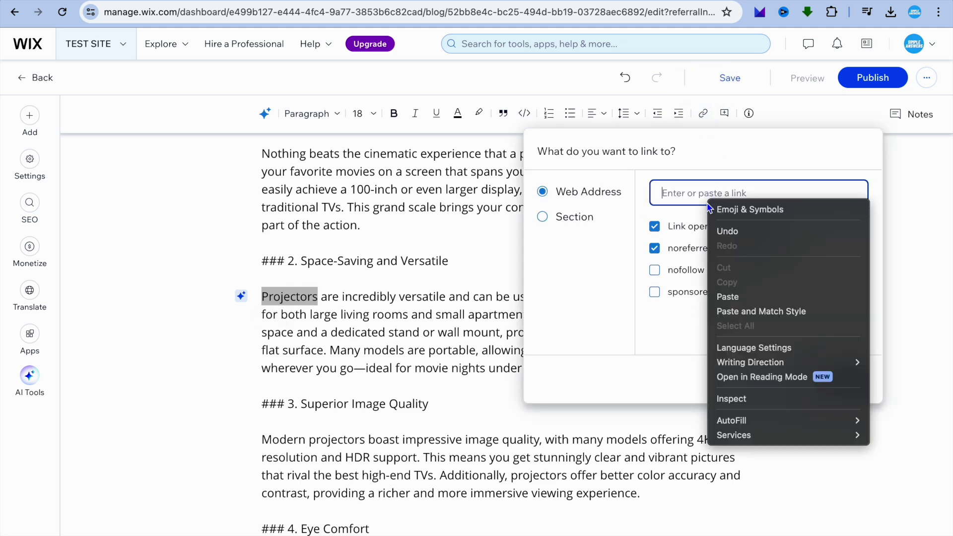
{"action": "left_click", "coordinate": [740, 296]}
{"action": "left_click", "coordinate": [836, 379]}
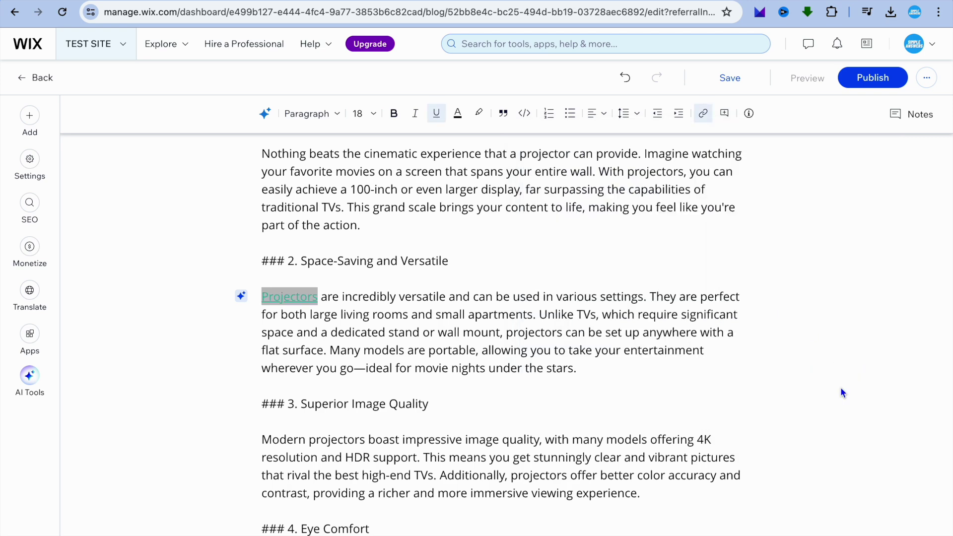
{"action": "left_click", "coordinate": [651, 383]}
{"action": "scroll", "coordinate": [652, 383], "scroll_direction": "down", "scroll_amount": 2}
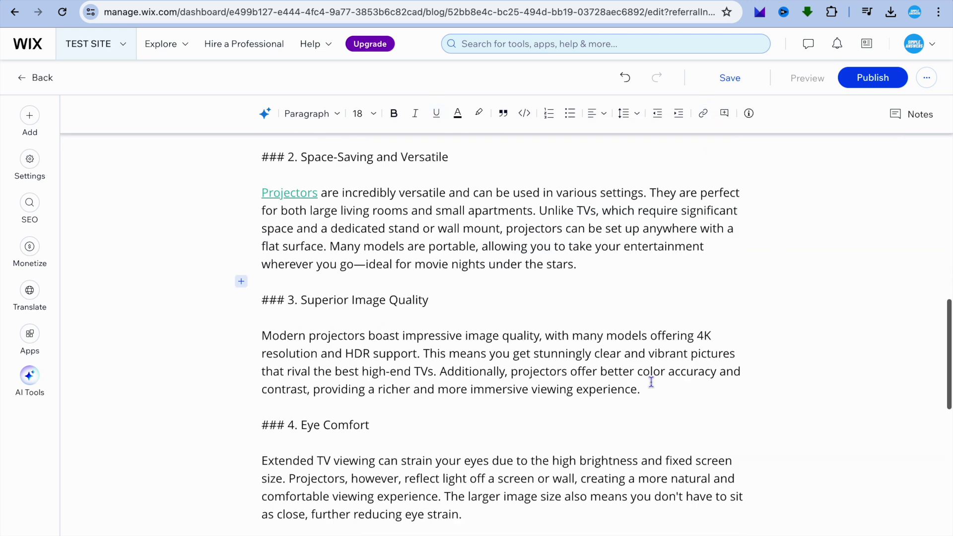
{"action": "scroll", "coordinate": [660, 367], "scroll_direction": "up", "scroll_amount": 15}
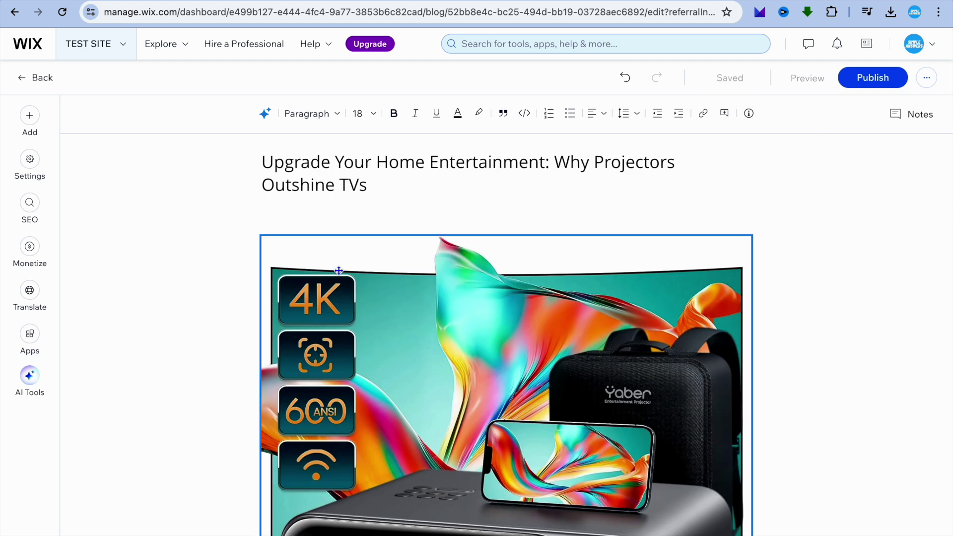
Step: Set the blog post title's text style to Heading 2
{"action": "left_click", "coordinate": [371, 188]}
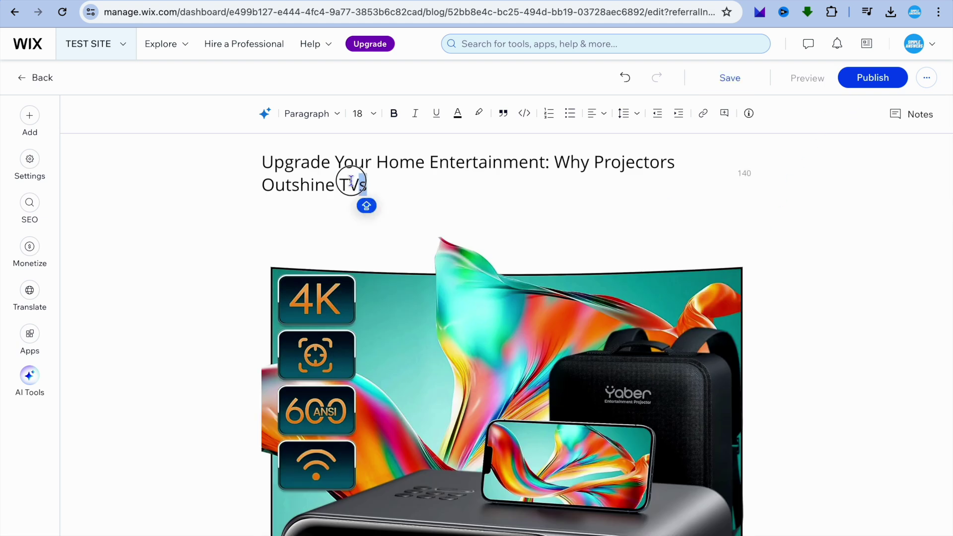
{"action": "left_click_drag", "start_coordinate": [361, 185], "coordinate": [255, 145]}
{"action": "left_click", "coordinate": [319, 162]}
{"action": "left_click", "coordinate": [380, 180]}
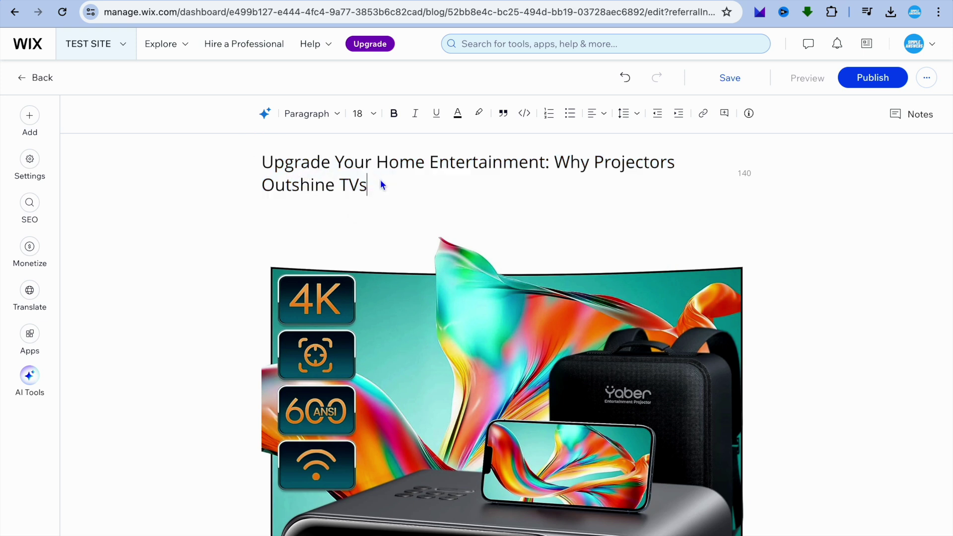
{"action": "left_click", "coordinate": [337, 116]}
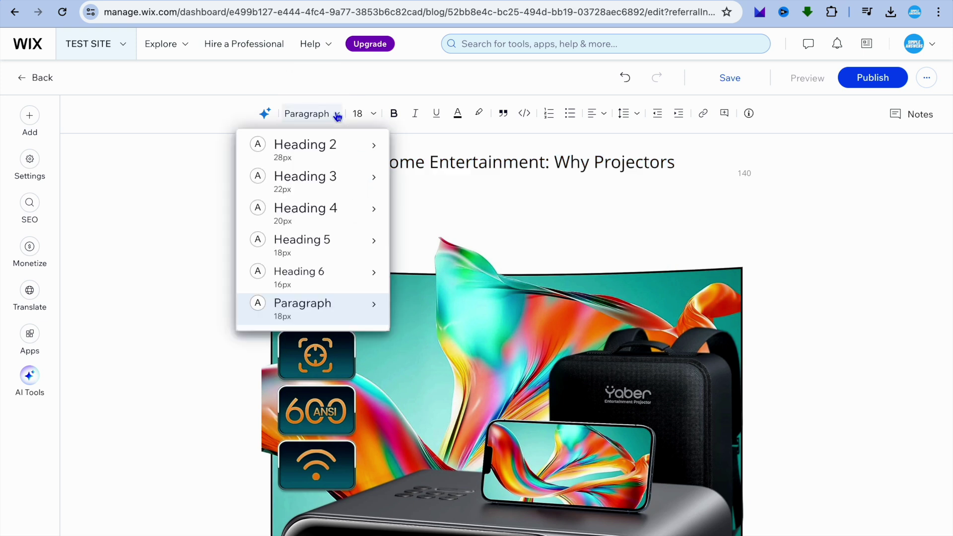
{"action": "left_click", "coordinate": [337, 160]}
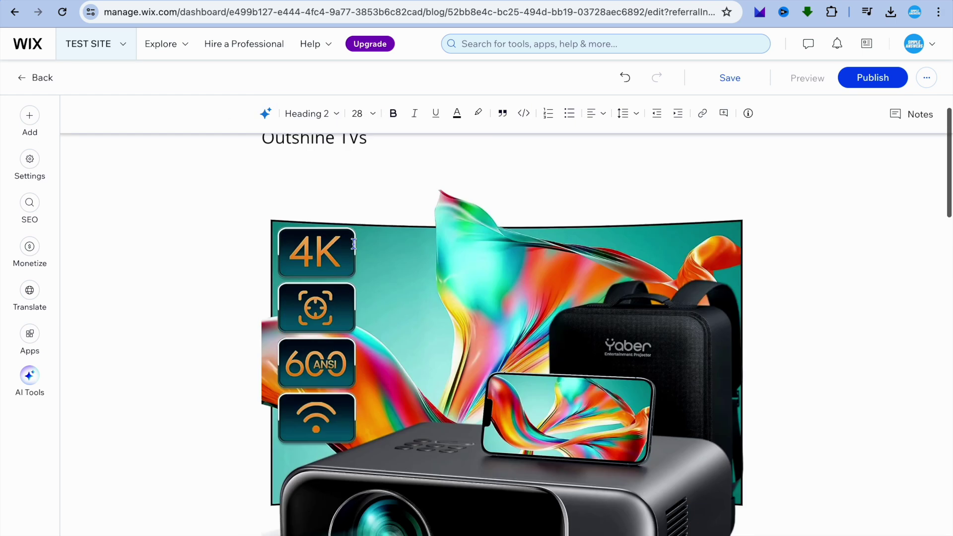
Step: Publish the projector blog post
{"action": "left_click_drag", "start_coordinate": [367, 185], "coordinate": [263, 167]}
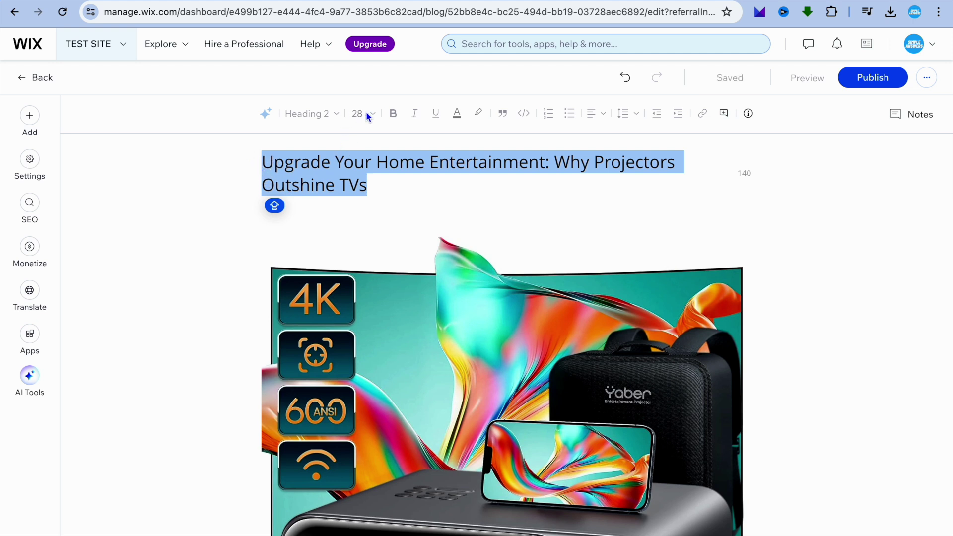
{"action": "left_click", "coordinate": [323, 185]}
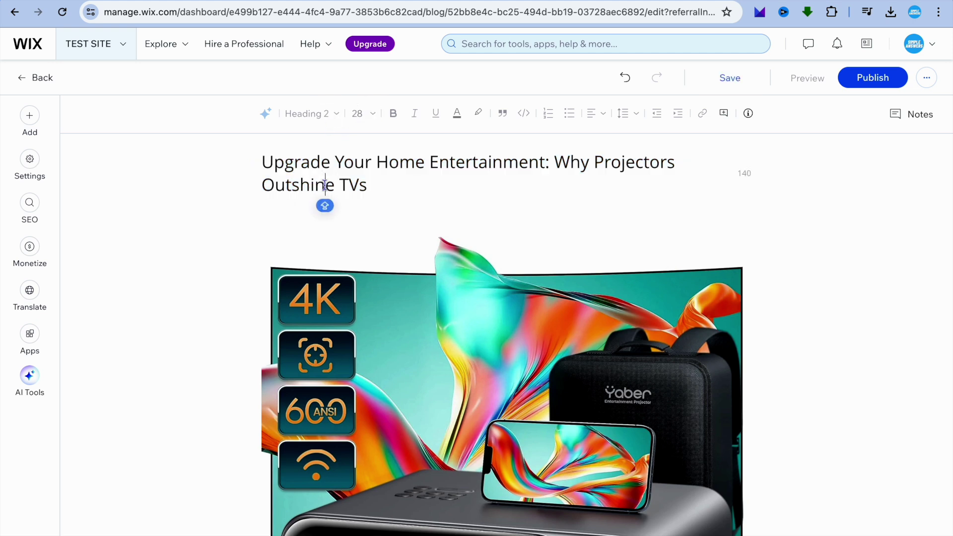
{"action": "left_click", "coordinate": [869, 79]}
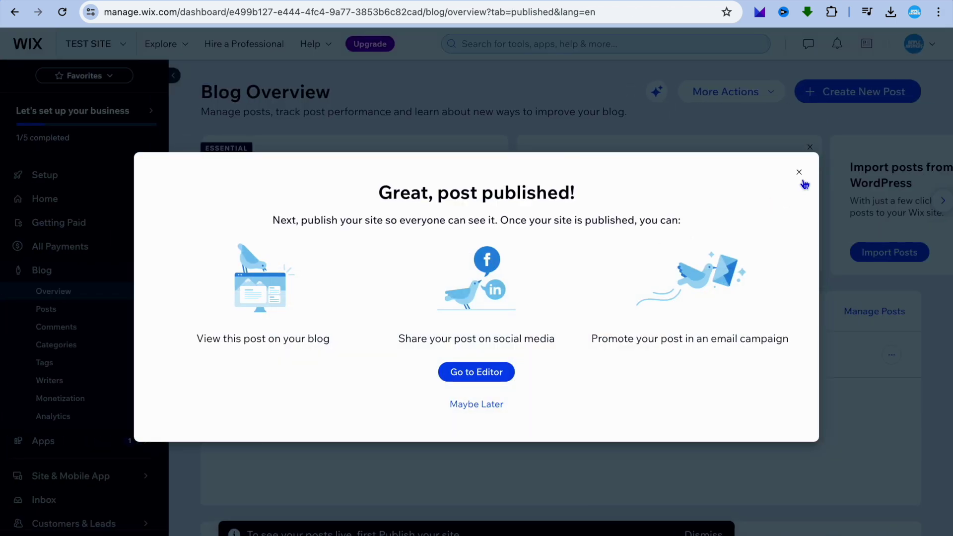
Step: Dismiss the post-published message and start Design Site from the business Setup page
{"action": "left_click", "coordinate": [801, 177]}
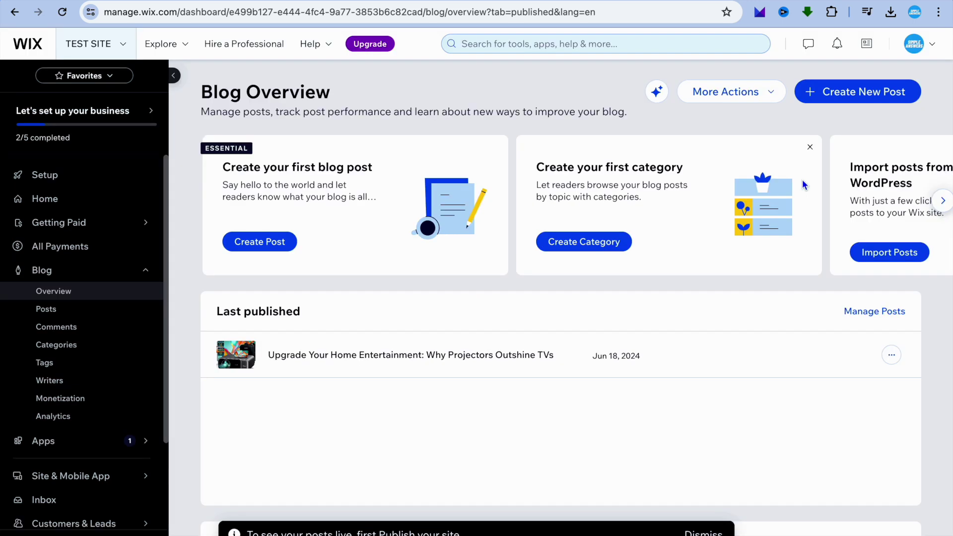
{"action": "left_click", "coordinate": [67, 179]}
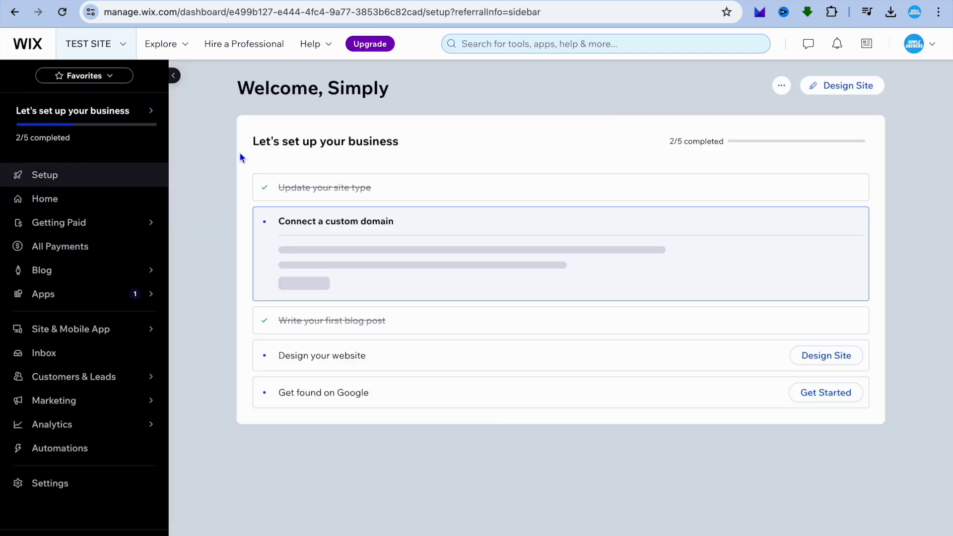
{"action": "left_click", "coordinate": [835, 88]}
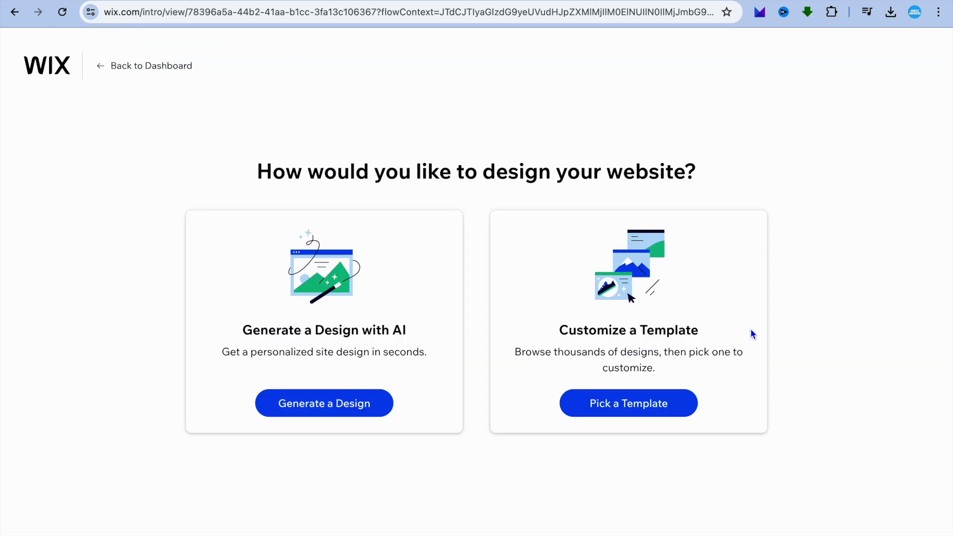
Step: Start a new site from the blank Start from Scratch template and dismiss the AI pop-ups
{"action": "left_click", "coordinate": [662, 404]}
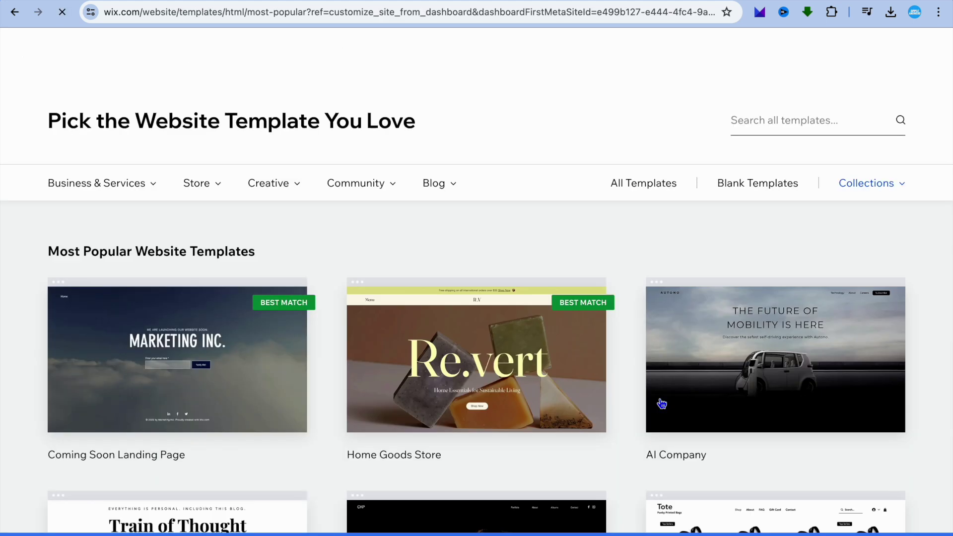
{"action": "left_click", "coordinate": [758, 187]}
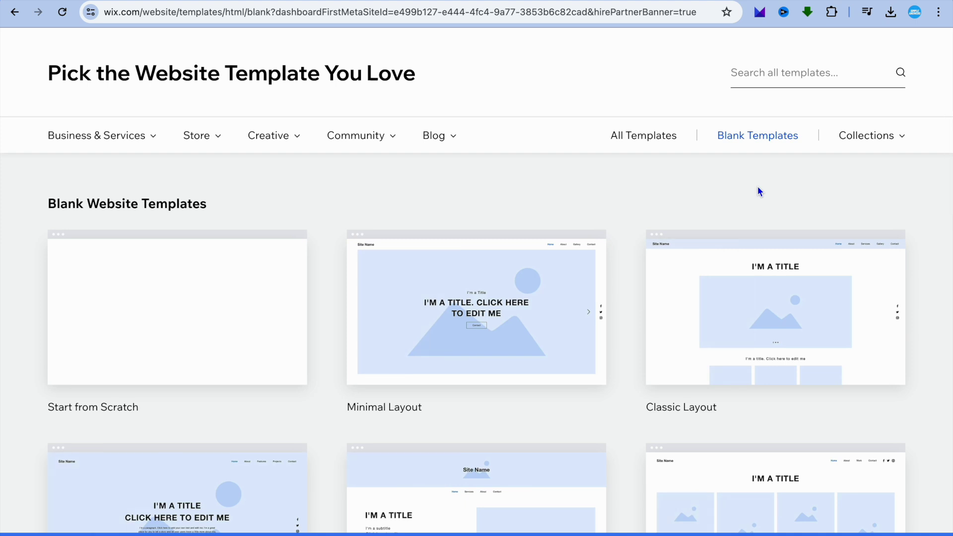
{"action": "mouse_move", "coordinate": [194, 327]}
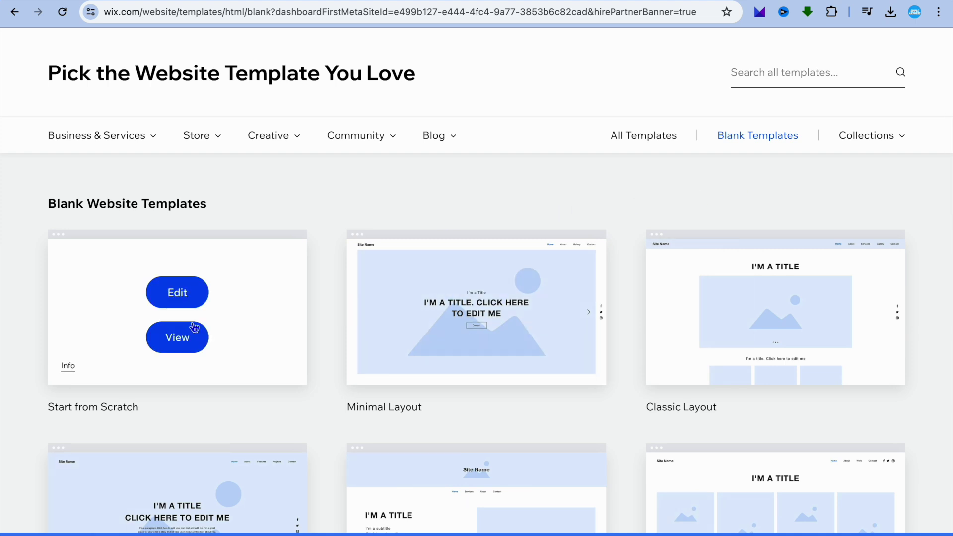
{"action": "left_click", "coordinate": [184, 297]}
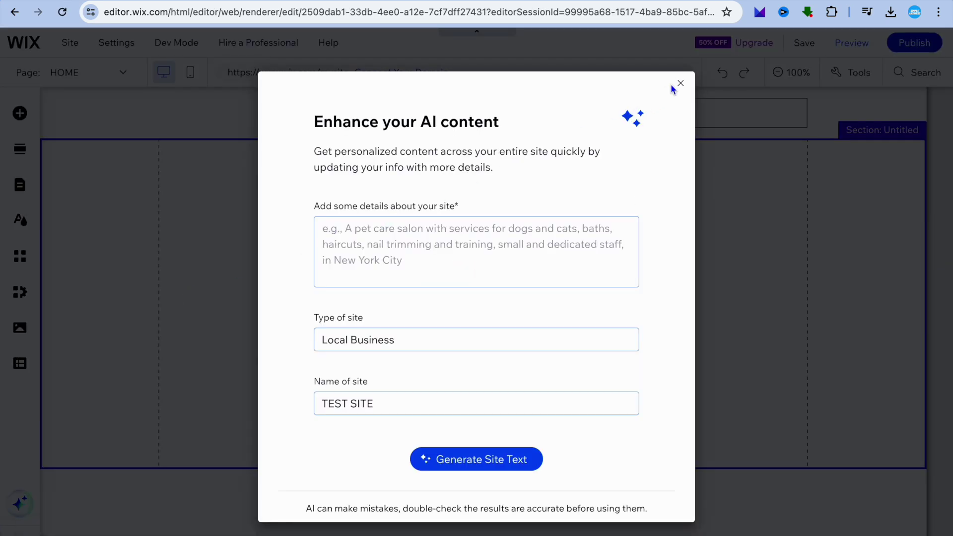
{"action": "left_click", "coordinate": [681, 83]}
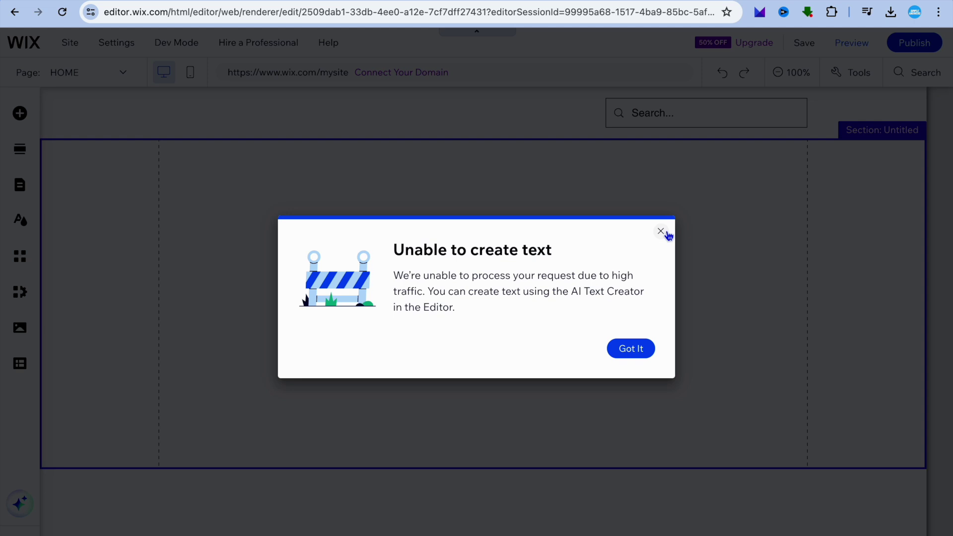
{"action": "left_click", "coordinate": [631, 351]}
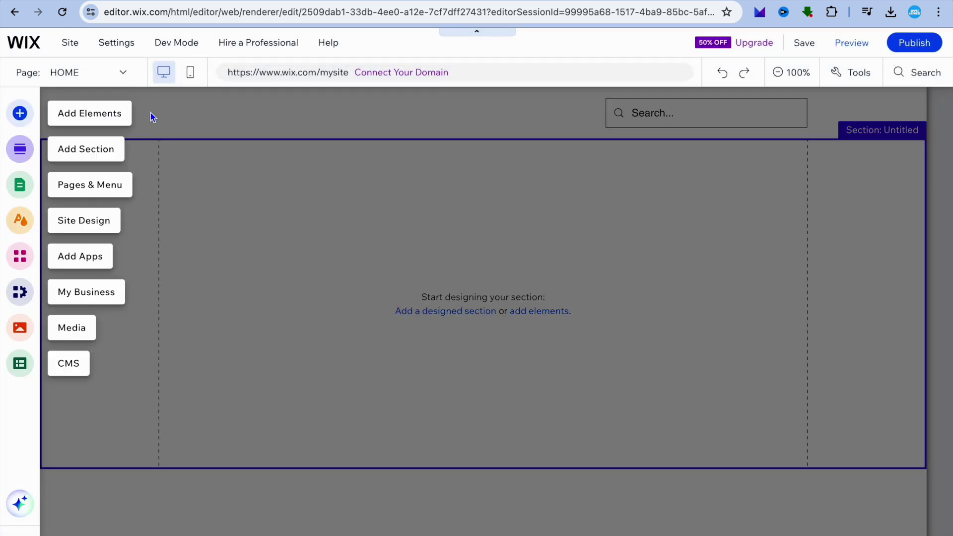
Step: Show the Image category in the Add Elements panel
{"action": "left_click", "coordinate": [102, 117]}
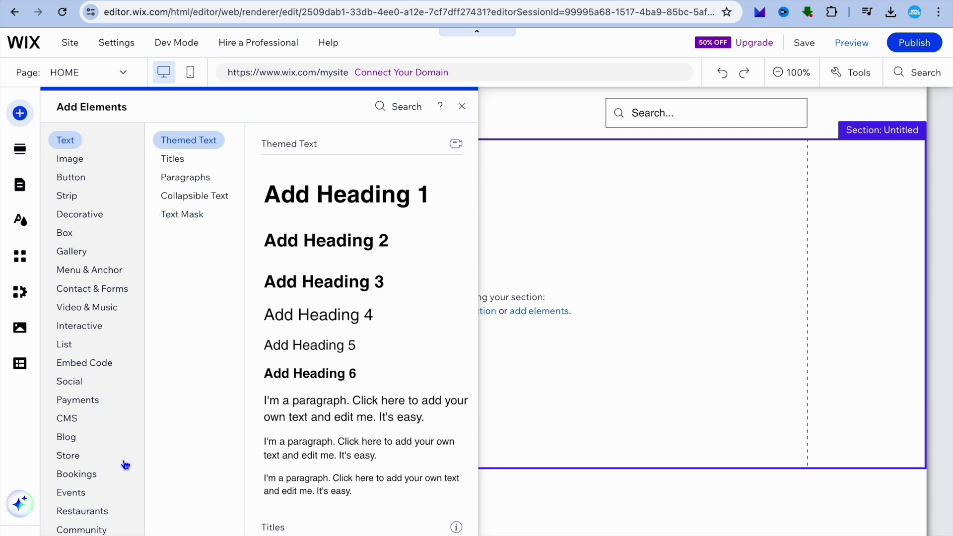
{"action": "left_click", "coordinate": [82, 214]}
{"action": "left_click", "coordinate": [83, 160]}
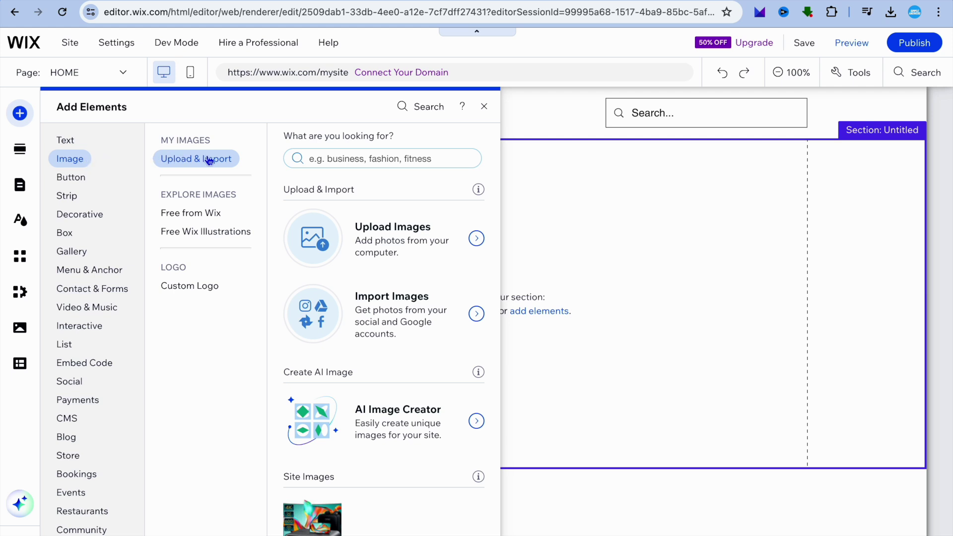
Step: Place the projector image from Site Files into the home page's empty first section
{"action": "left_click", "coordinate": [400, 247]}
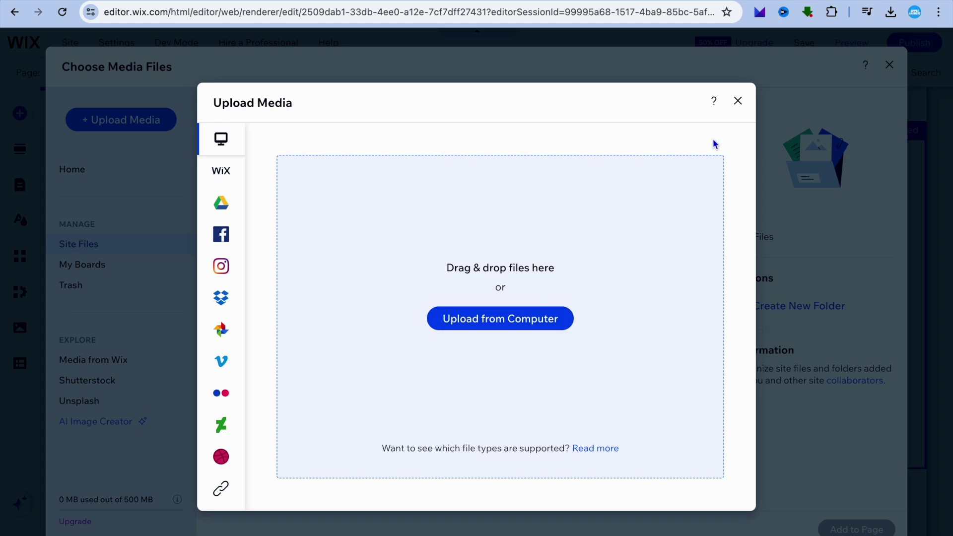
{"action": "left_click", "coordinate": [739, 101]}
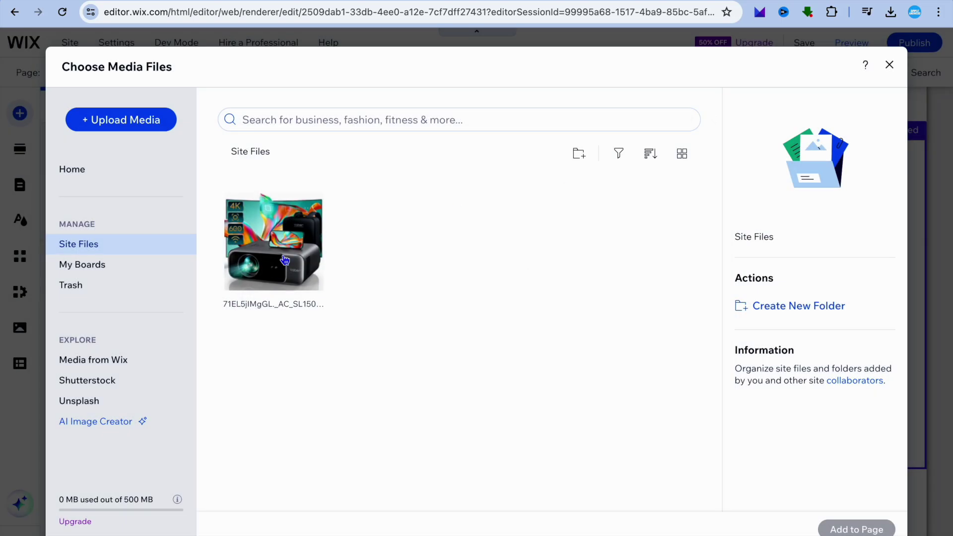
{"action": "left_click", "coordinate": [301, 260]}
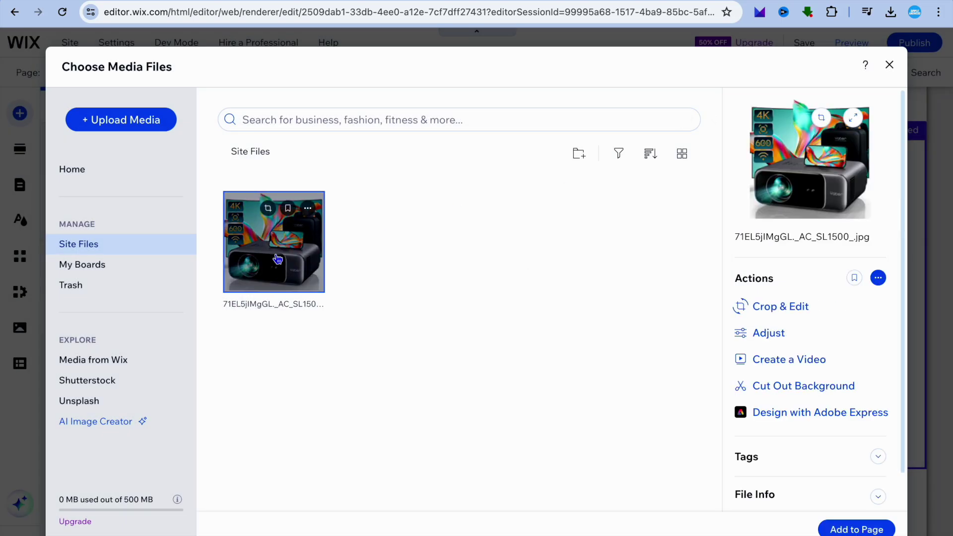
{"action": "left_click", "coordinate": [873, 528]}
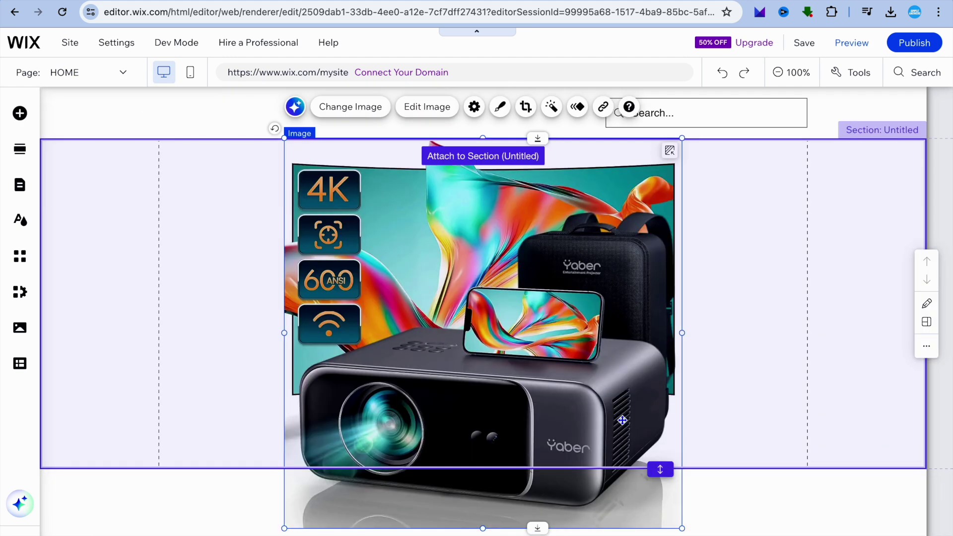
{"action": "scroll", "coordinate": [454, 322], "scroll_direction": "down", "scroll_amount": 1}
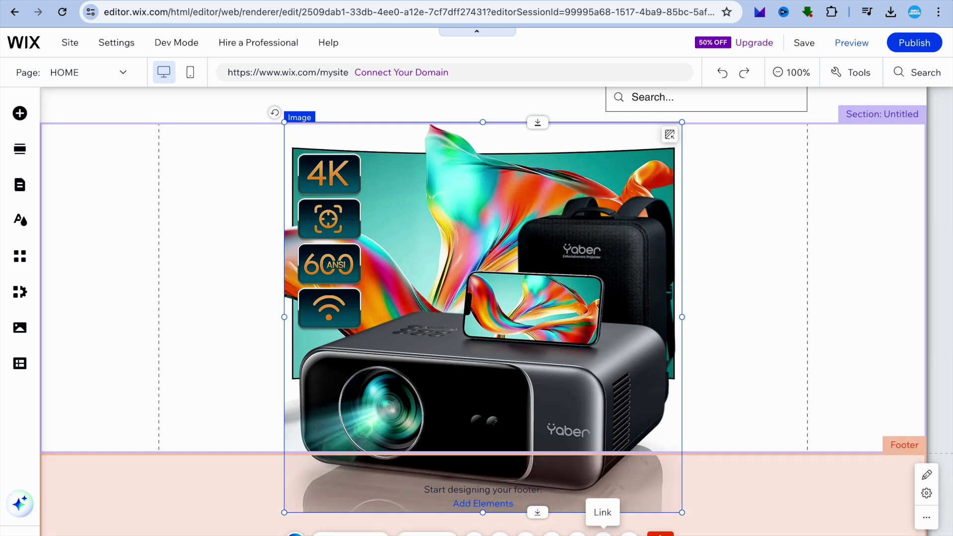
Step: Link the projector image to the pasted Amazon web address, opening in a new window
{"action": "left_click", "coordinate": [603, 533]}
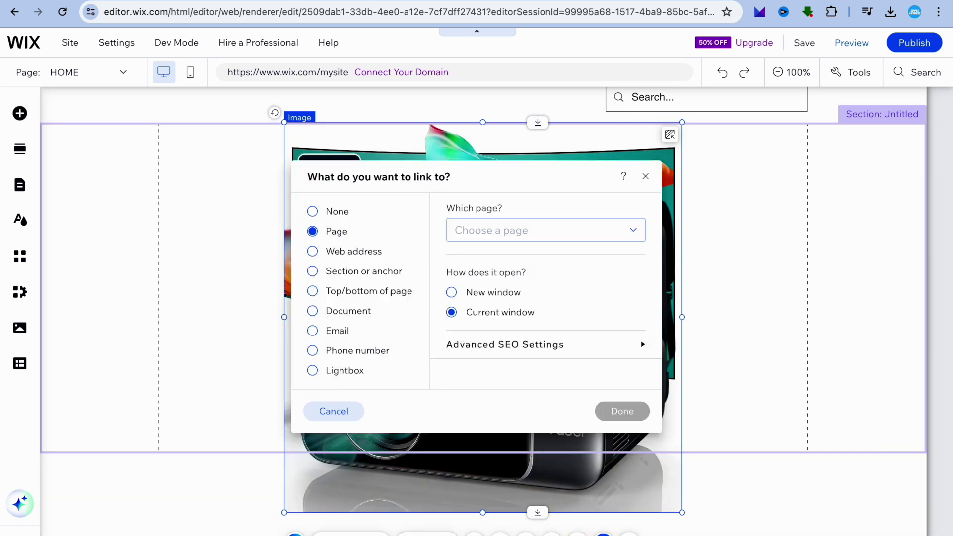
{"action": "left_click", "coordinate": [622, 229]}
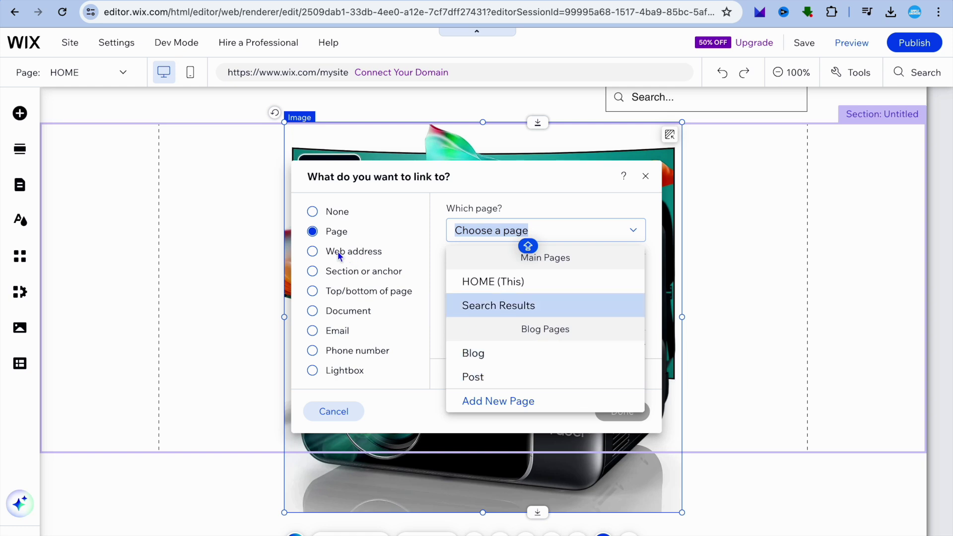
{"action": "left_click", "coordinate": [315, 251]}
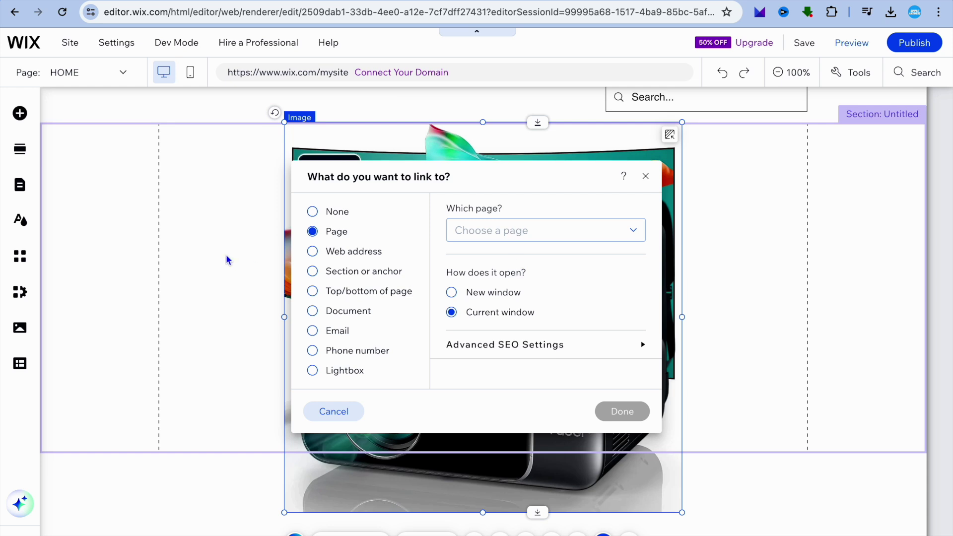
{"action": "left_click", "coordinate": [313, 251]}
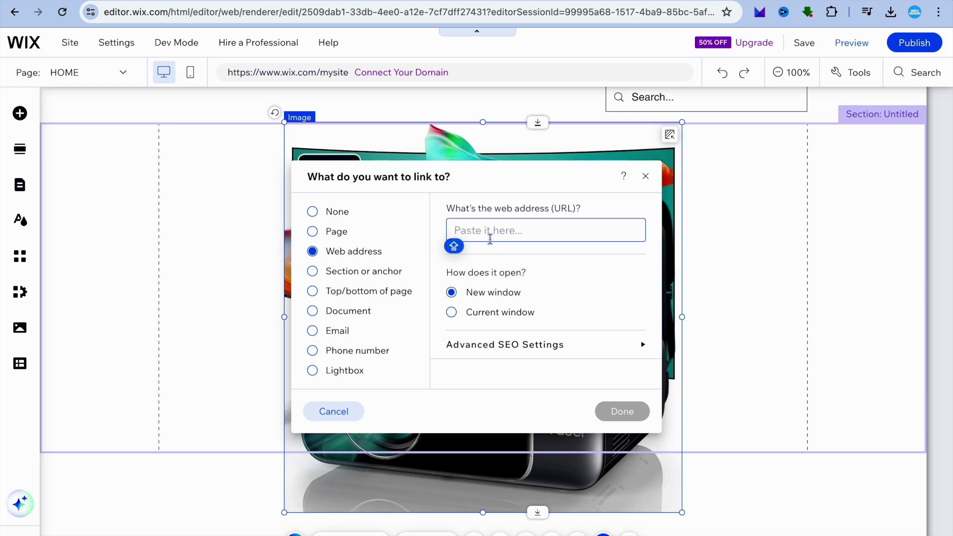
{"action": "right_click", "coordinate": [493, 231]}
{"action": "left_click", "coordinate": [507, 323]}
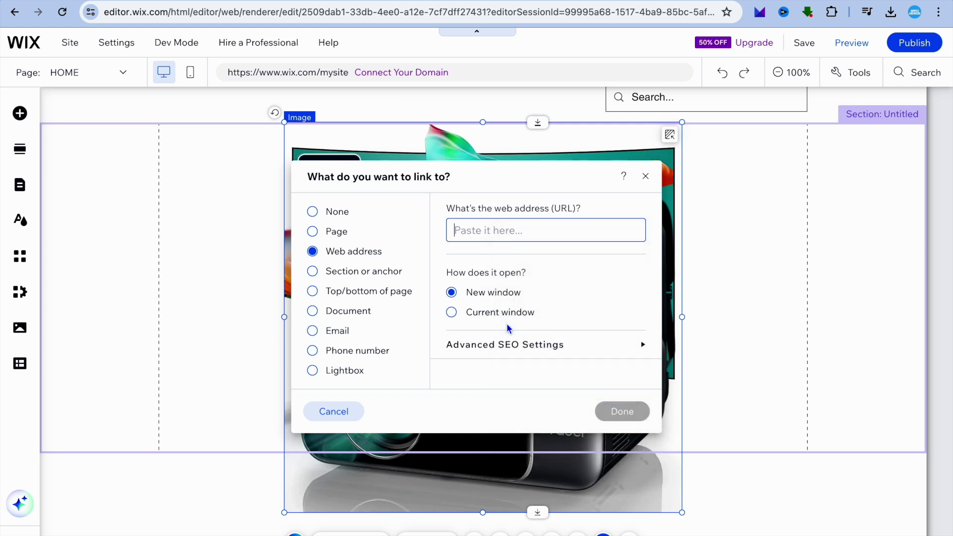
{"action": "left_click", "coordinate": [624, 412]}
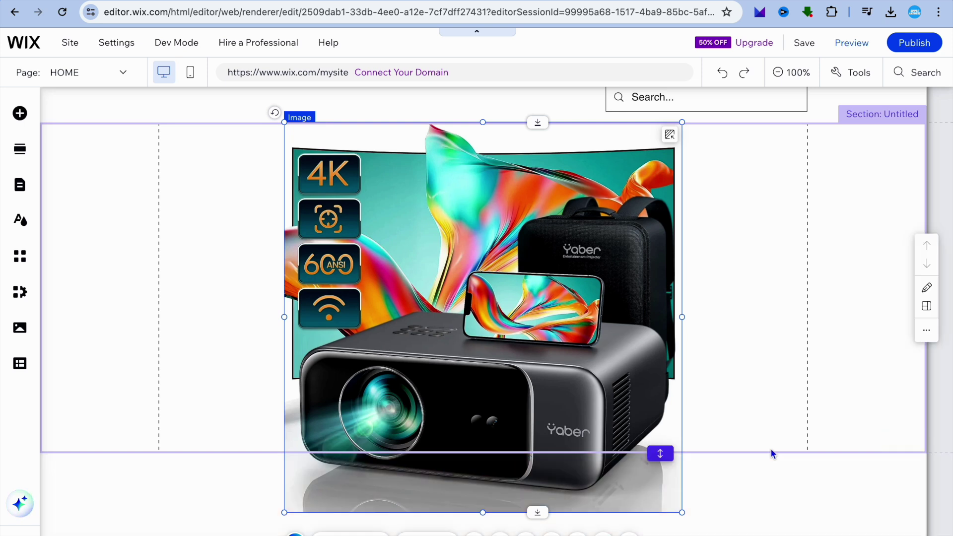
{"action": "left_click", "coordinate": [790, 482]}
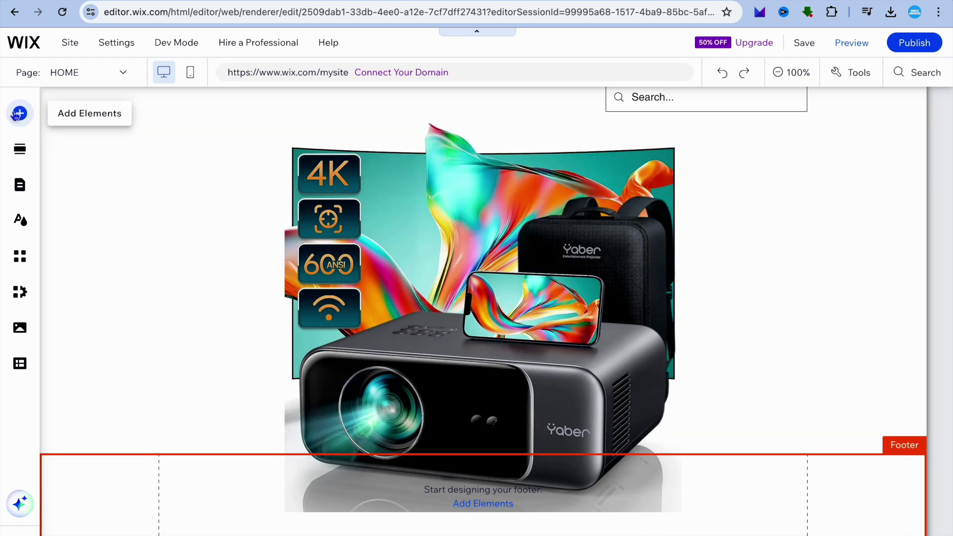
Step: Drag a Themed Text paragraph onto the canvas to the left of the projector image
{"action": "left_click", "coordinate": [19, 114]}
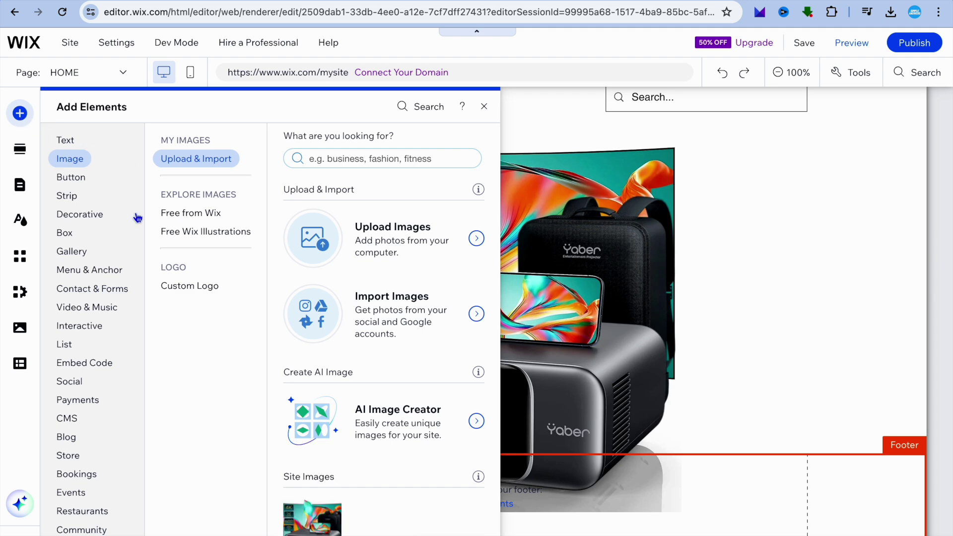
{"action": "left_click", "coordinate": [78, 144]}
{"action": "left_click", "coordinate": [182, 160]}
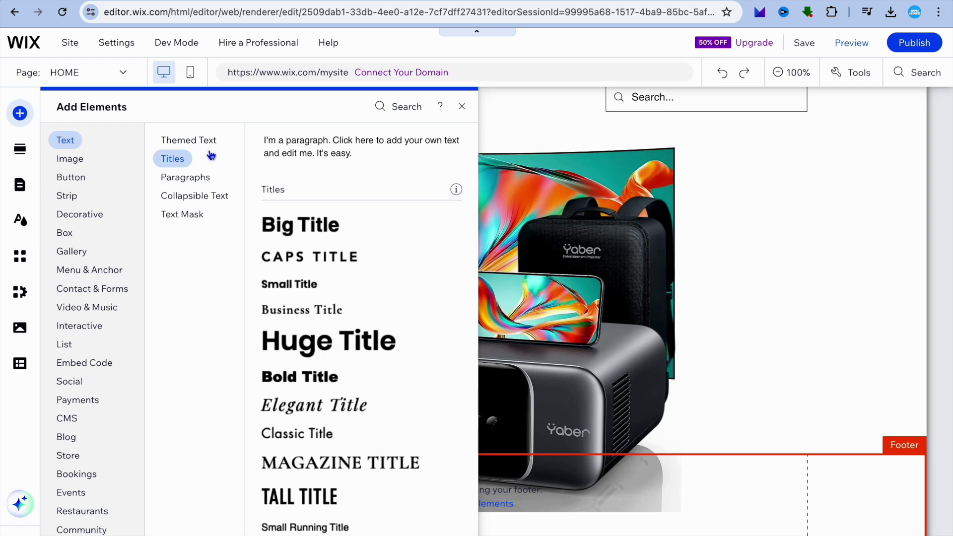
{"action": "left_click", "coordinate": [196, 141]}
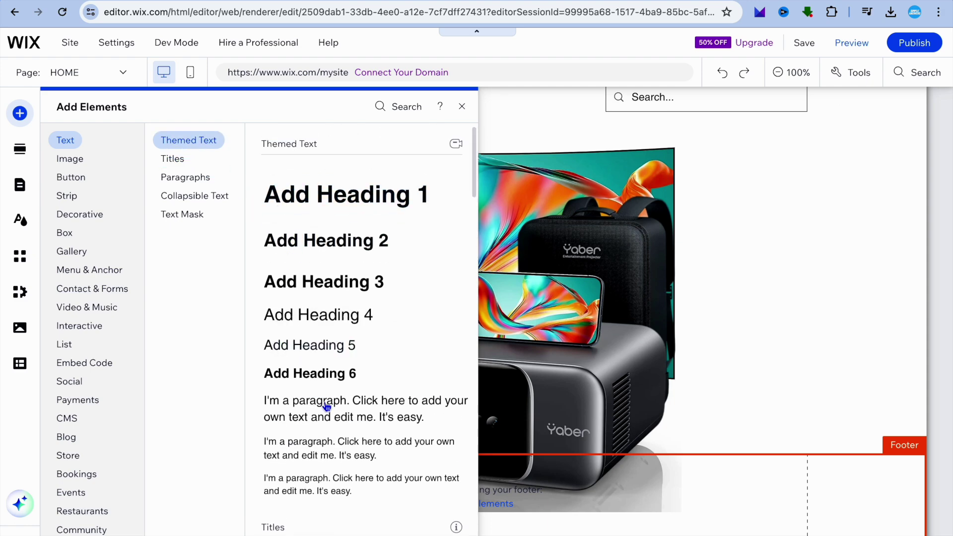
{"action": "left_click_drag", "start_coordinate": [342, 412], "coordinate": [165, 173]}
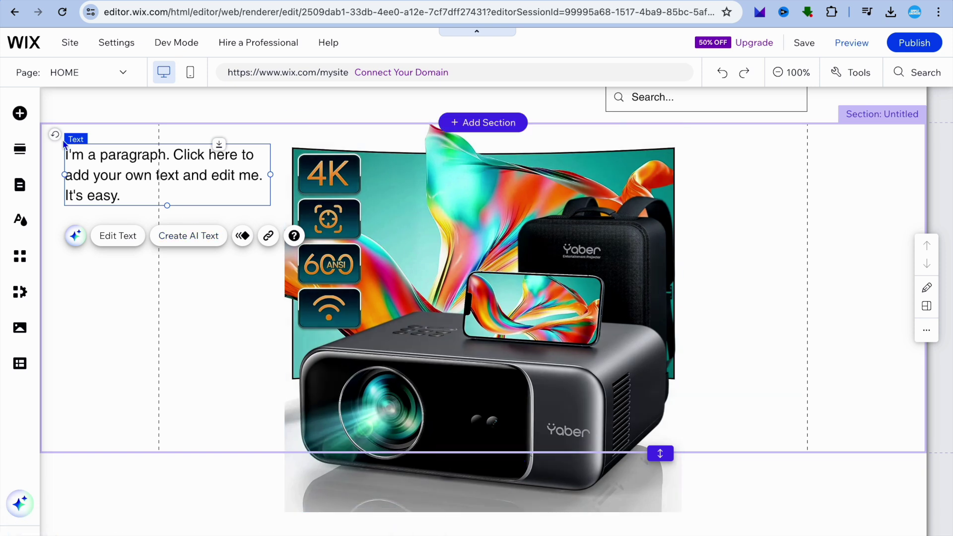
{"action": "left_click", "coordinate": [20, 113]}
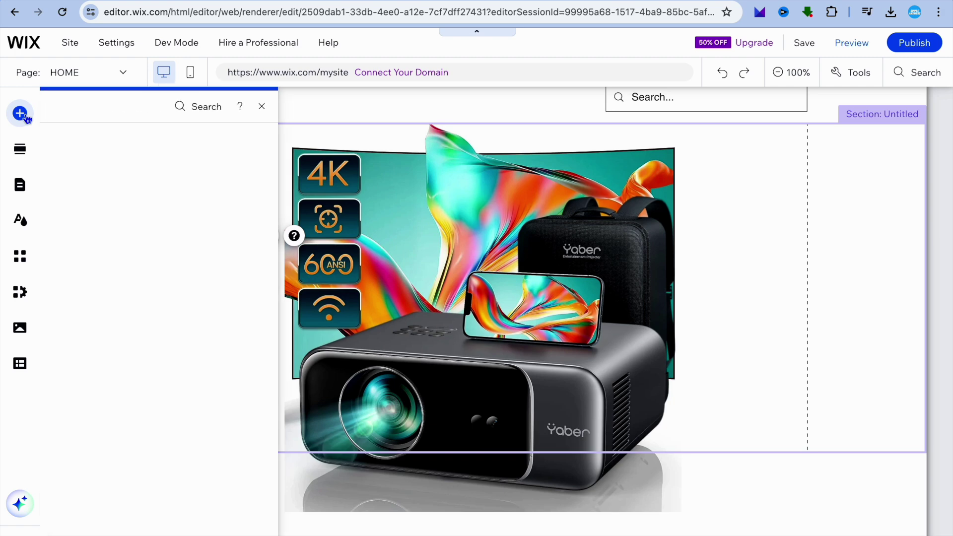
Step: Place the first themed button under the paragraph, left of the projector image
{"action": "mouse_move", "coordinate": [85, 186]}
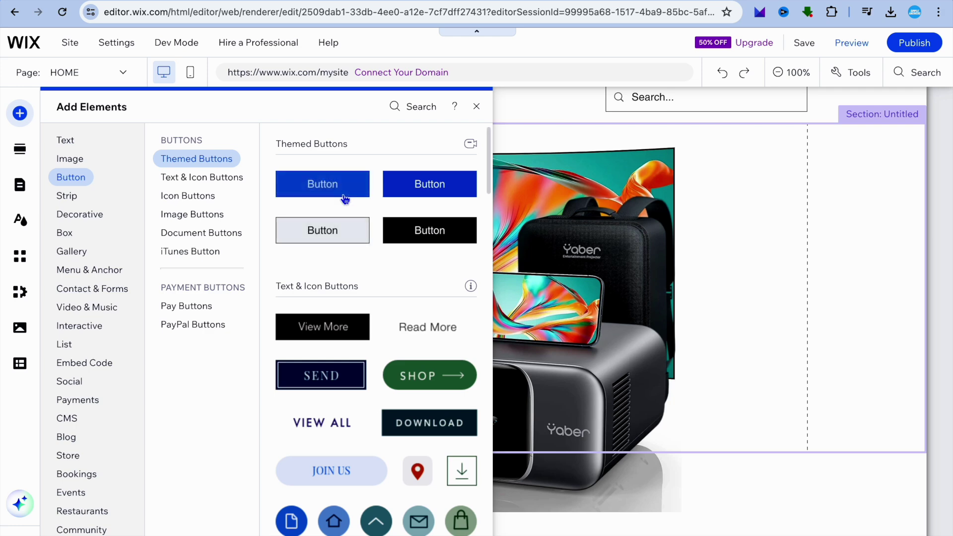
{"action": "left_click_drag", "start_coordinate": [341, 192], "coordinate": [150, 250]}
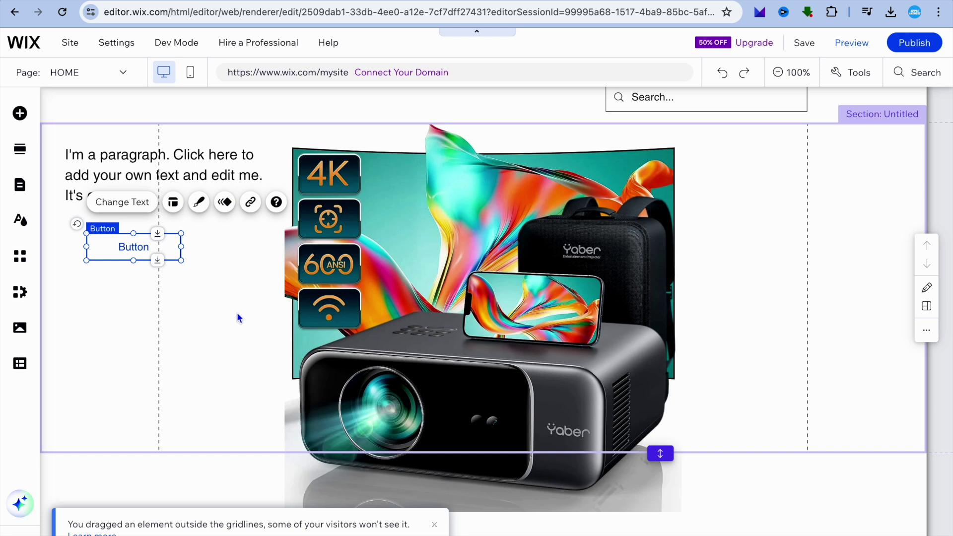
{"action": "left_click", "coordinate": [266, 347]}
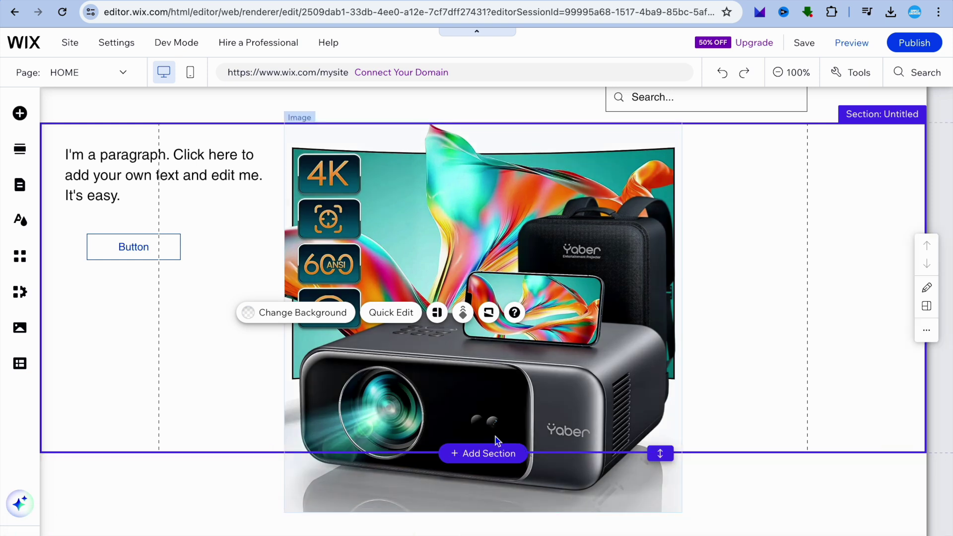
Step: Add a blank section below the projector image section
{"action": "left_click", "coordinate": [480, 455]}
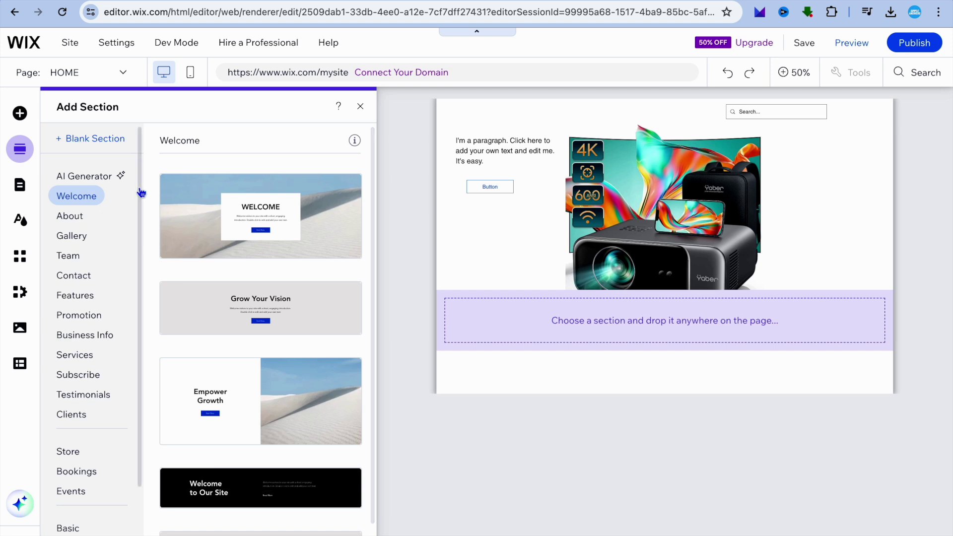
{"action": "left_click", "coordinate": [96, 141]}
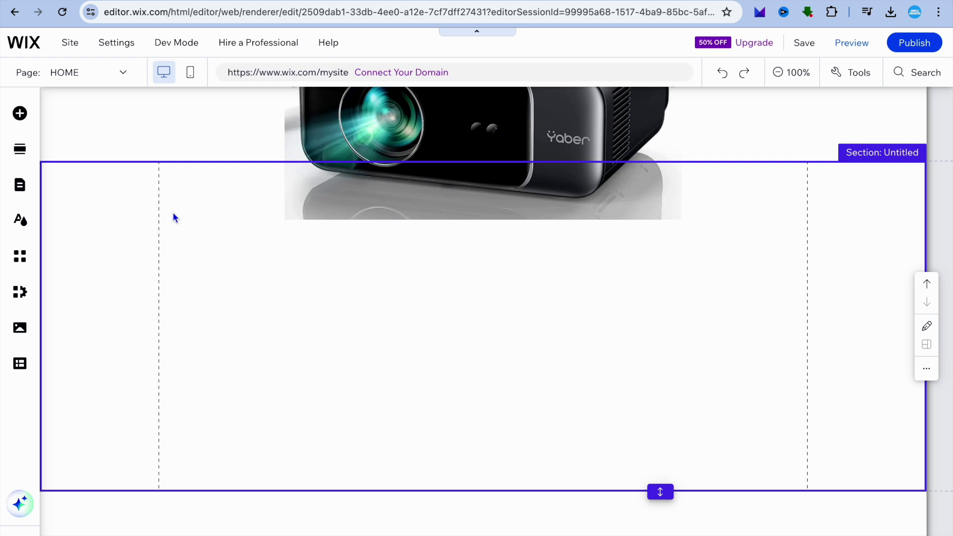
Step: Compare the Blog layouts, then put a large Post List into the new blank section
{"action": "left_click", "coordinate": [21, 117]}
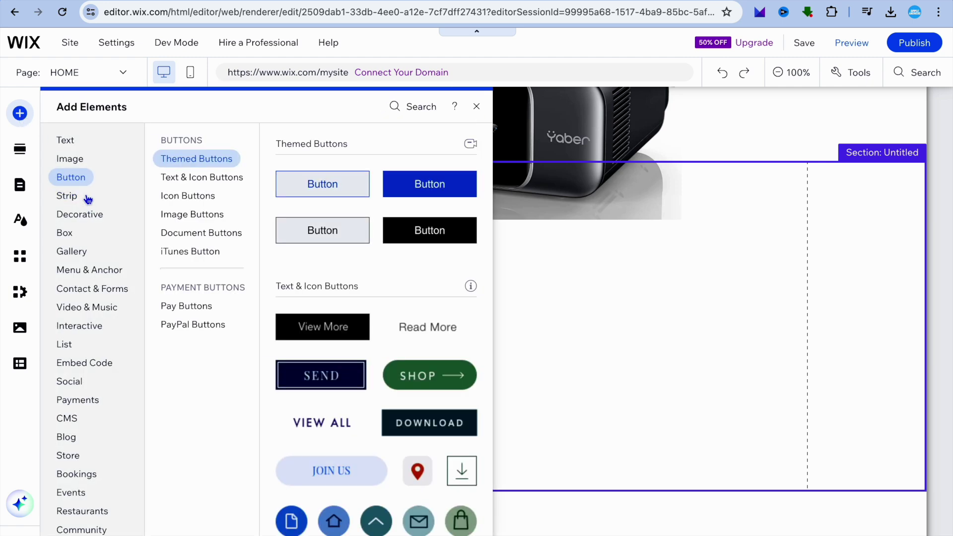
{"action": "left_click", "coordinate": [75, 145]}
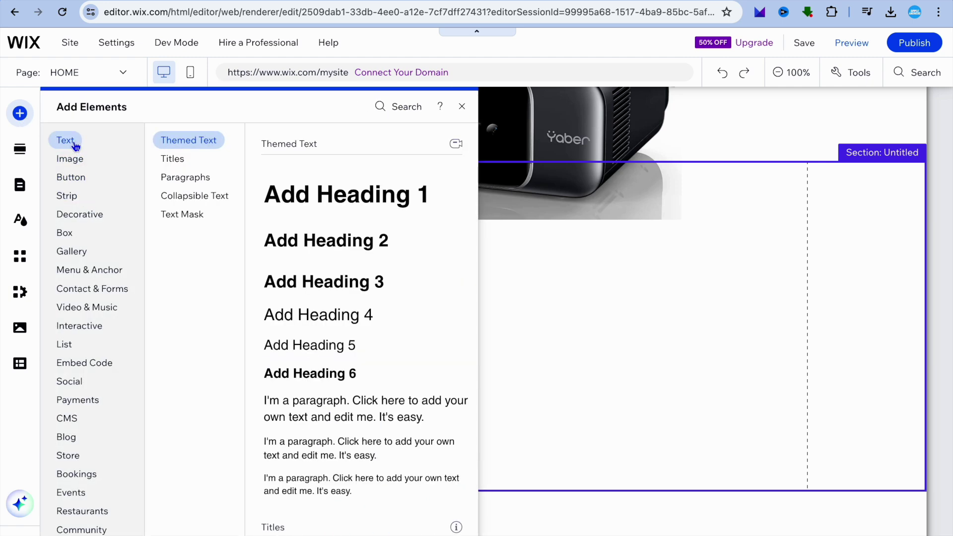
{"action": "left_click", "coordinate": [72, 439]}
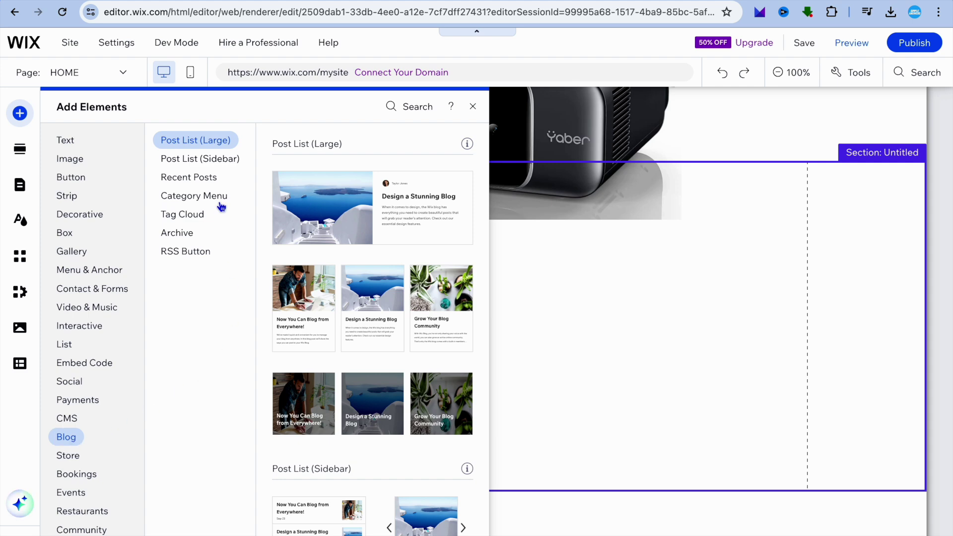
{"action": "left_click", "coordinate": [211, 179]}
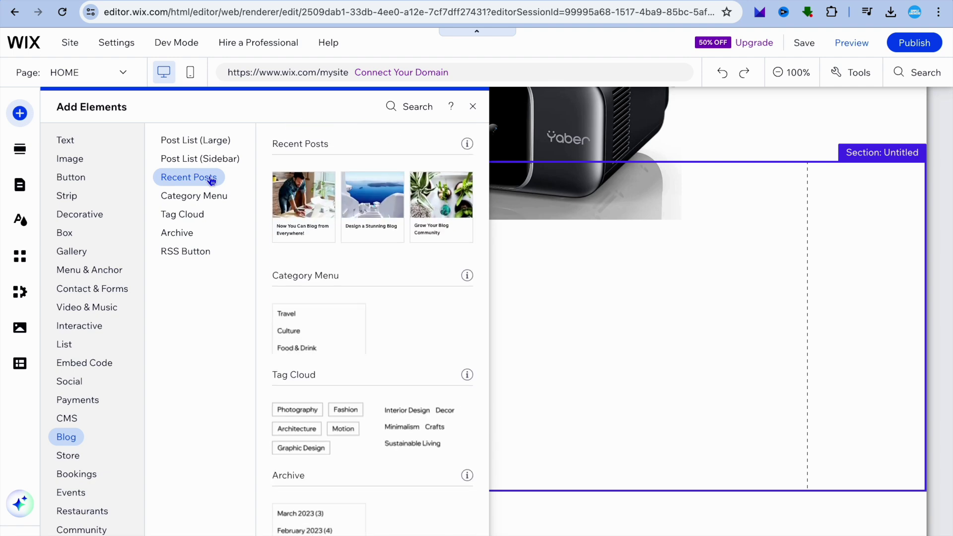
{"action": "left_click", "coordinate": [208, 143]}
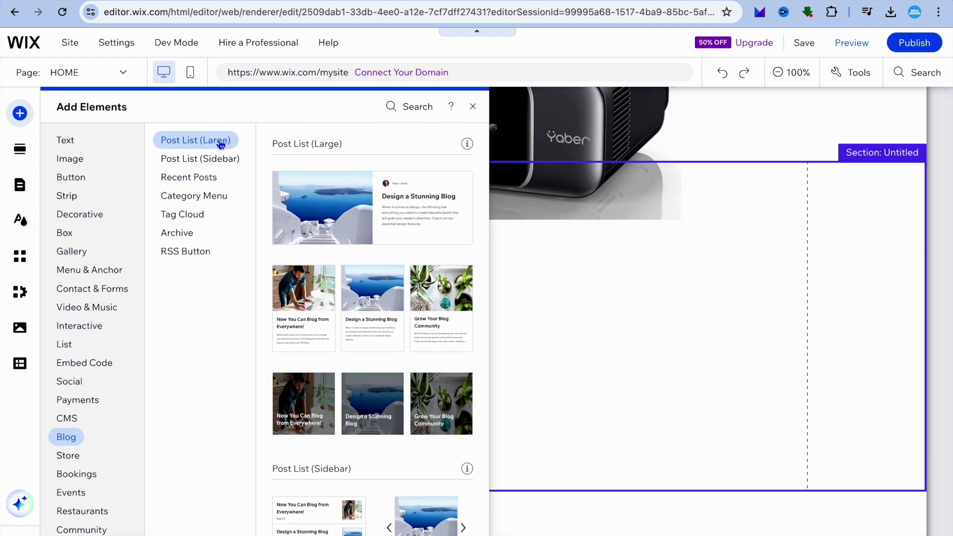
{"action": "left_click", "coordinate": [228, 159]}
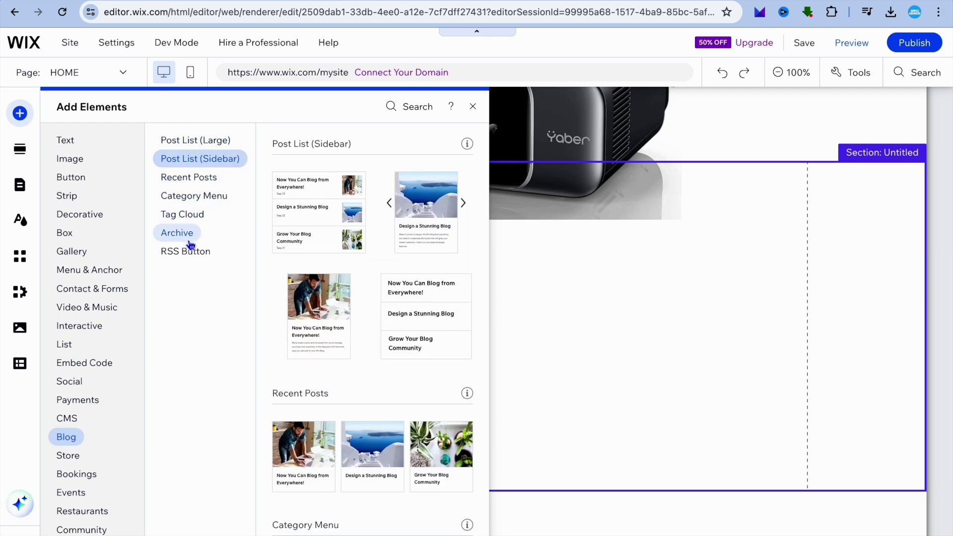
{"action": "left_click", "coordinate": [198, 251]}
{"action": "left_click", "coordinate": [211, 141]}
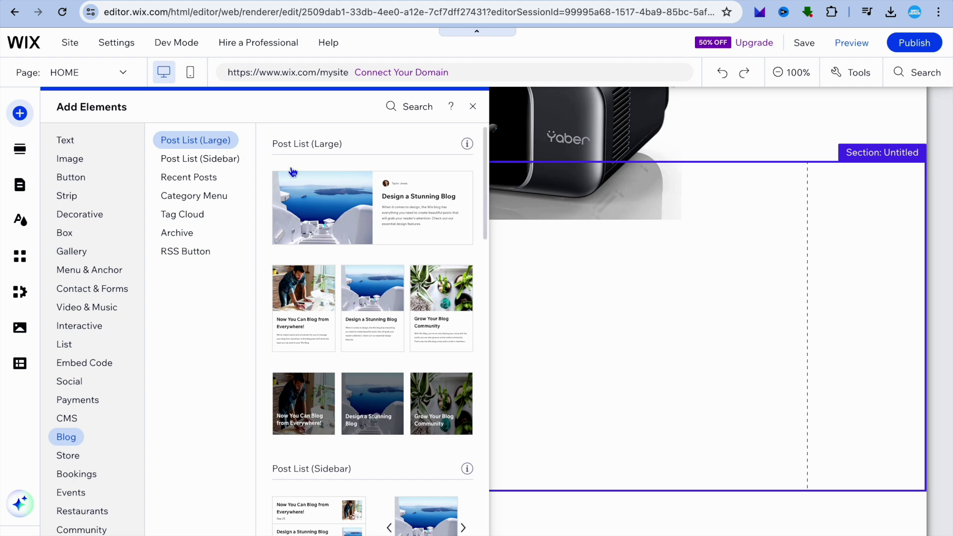
{"action": "left_click_drag", "start_coordinate": [376, 218], "coordinate": [481, 344]}
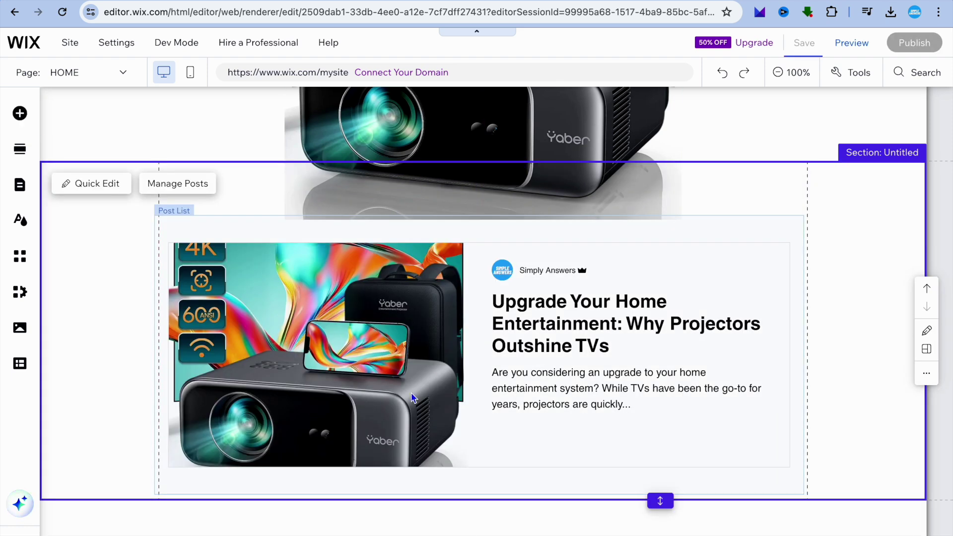
{"action": "left_click", "coordinate": [415, 399]}
{"action": "left_click", "coordinate": [881, 361]}
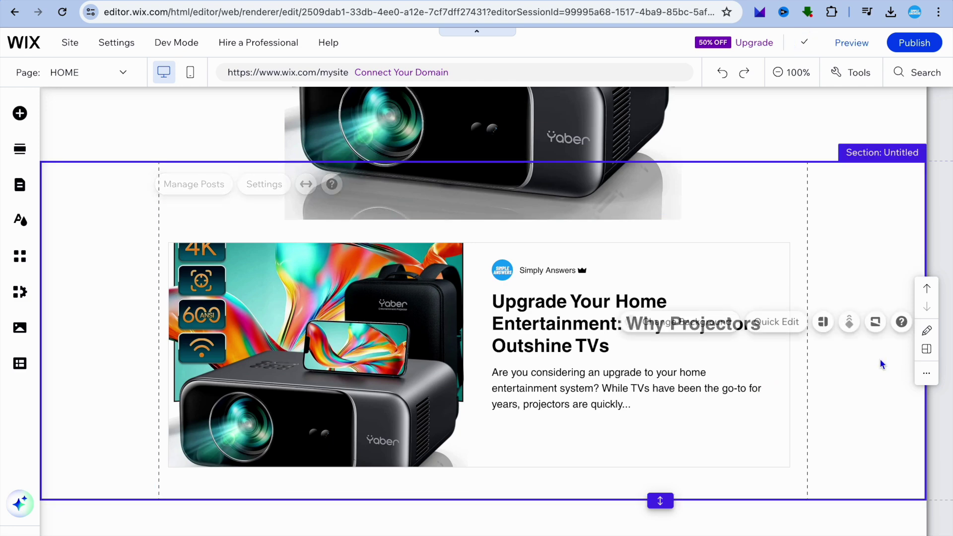
{"action": "scroll", "coordinate": [881, 361], "scroll_direction": "down", "scroll_amount": 1}
{"action": "scroll", "coordinate": [881, 361], "scroll_direction": "up", "scroll_amount": 6}
{"action": "scroll", "coordinate": [880, 364], "scroll_direction": "up", "scroll_amount": 2}
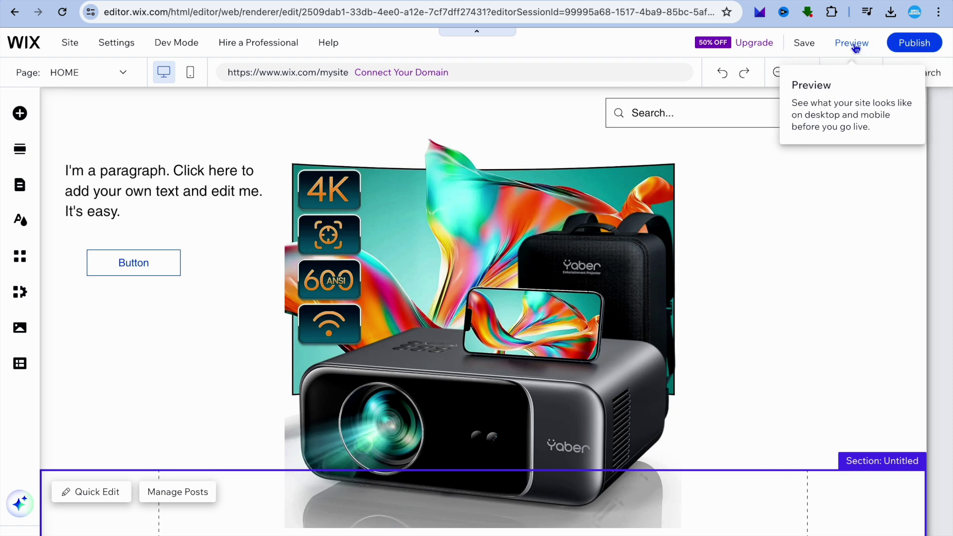
{"action": "scroll", "coordinate": [567, 176], "scroll_direction": "up", "scroll_amount": 1}
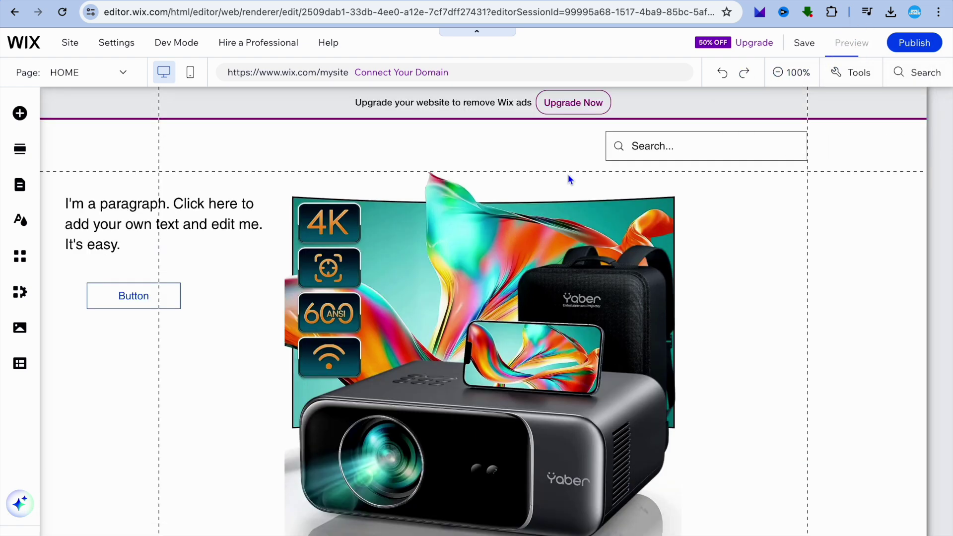